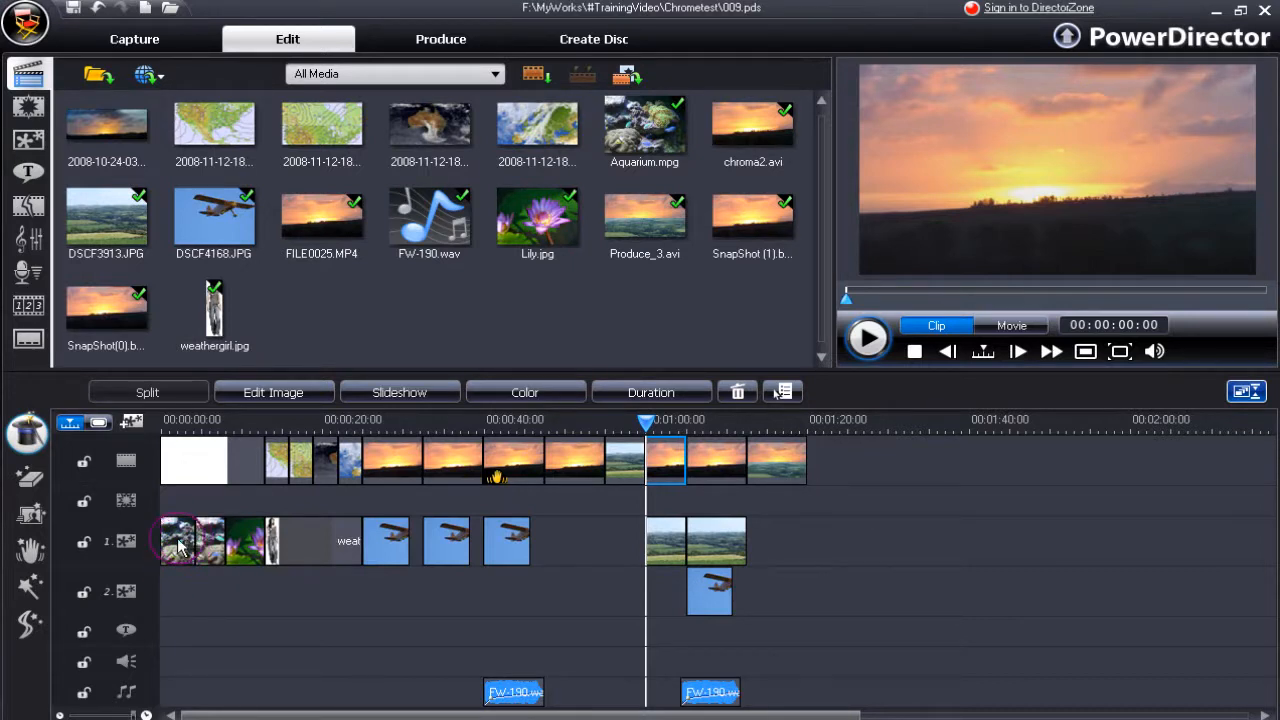
Apply a chroma key to the first aquarium overlay clip and place its settings clear of the preview.
click(180, 545)
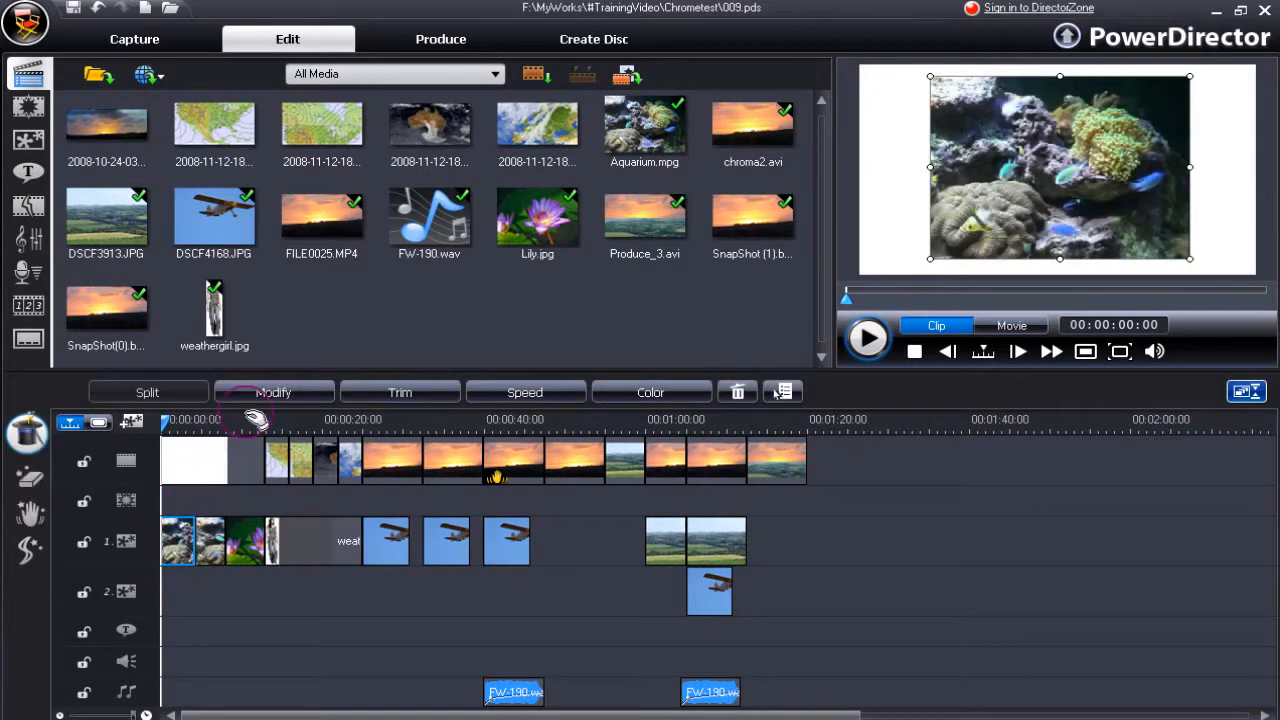
click(272, 392)
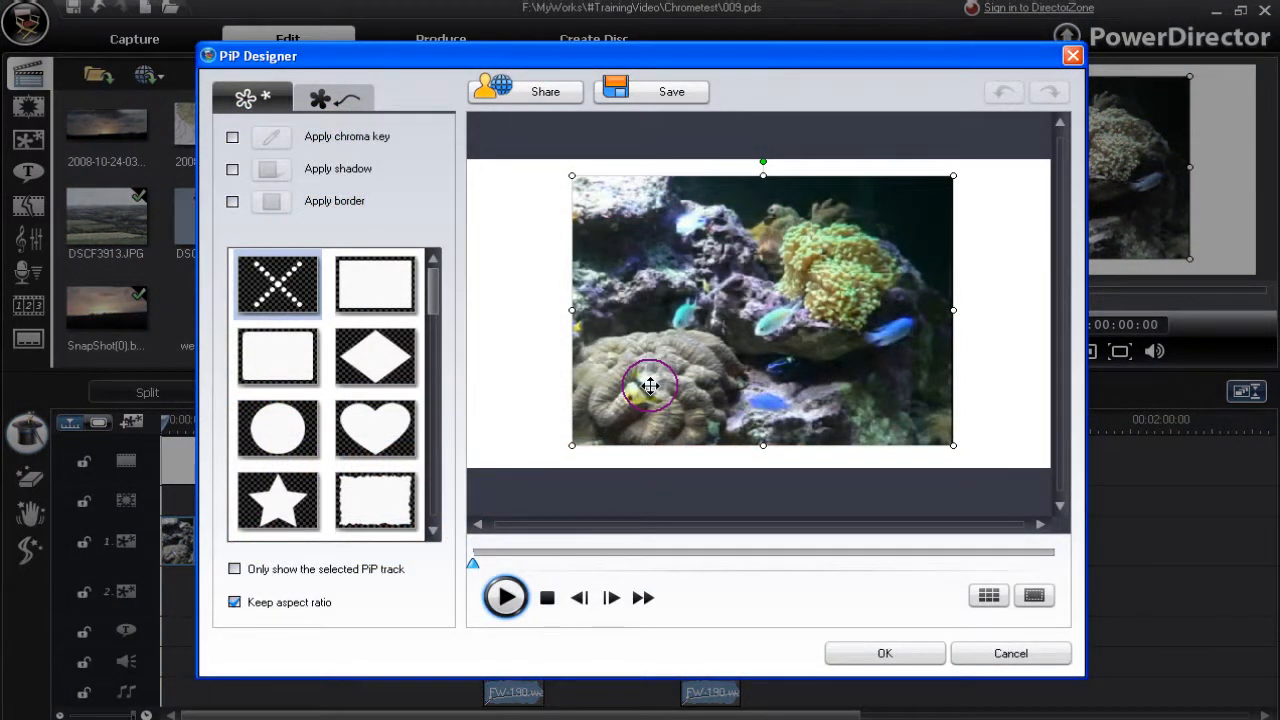
click(653, 386)
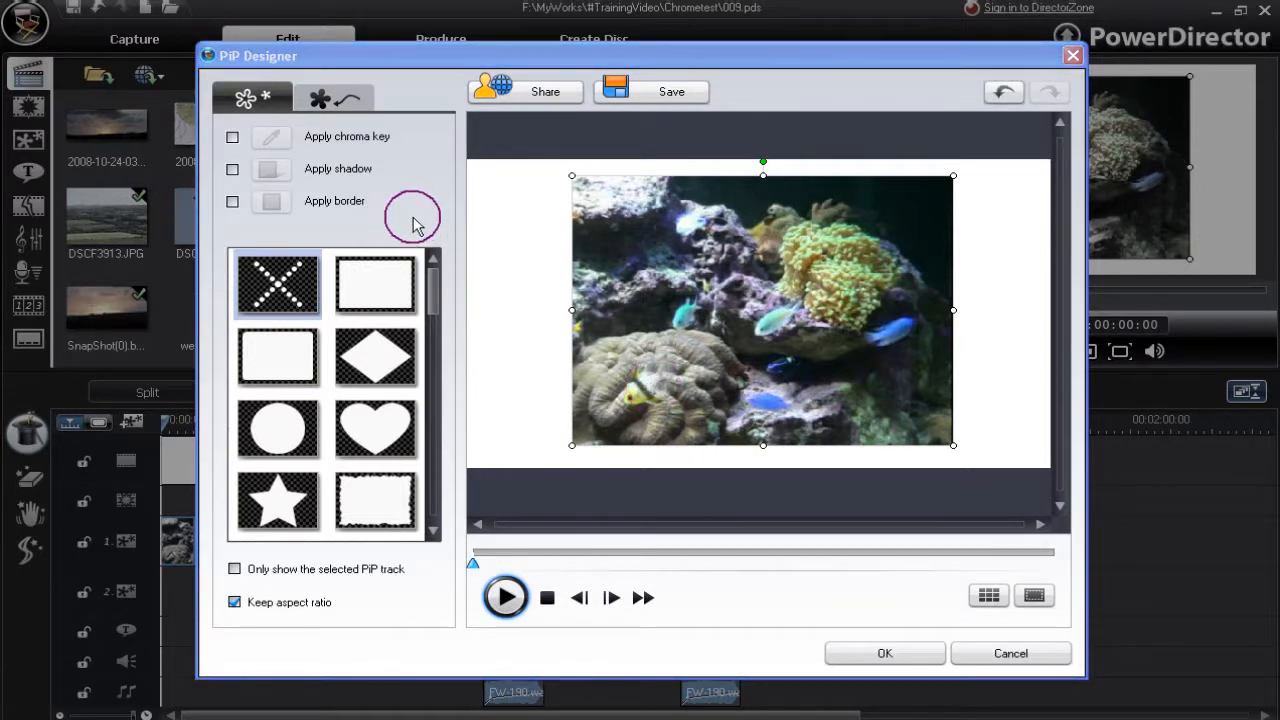
click(236, 138)
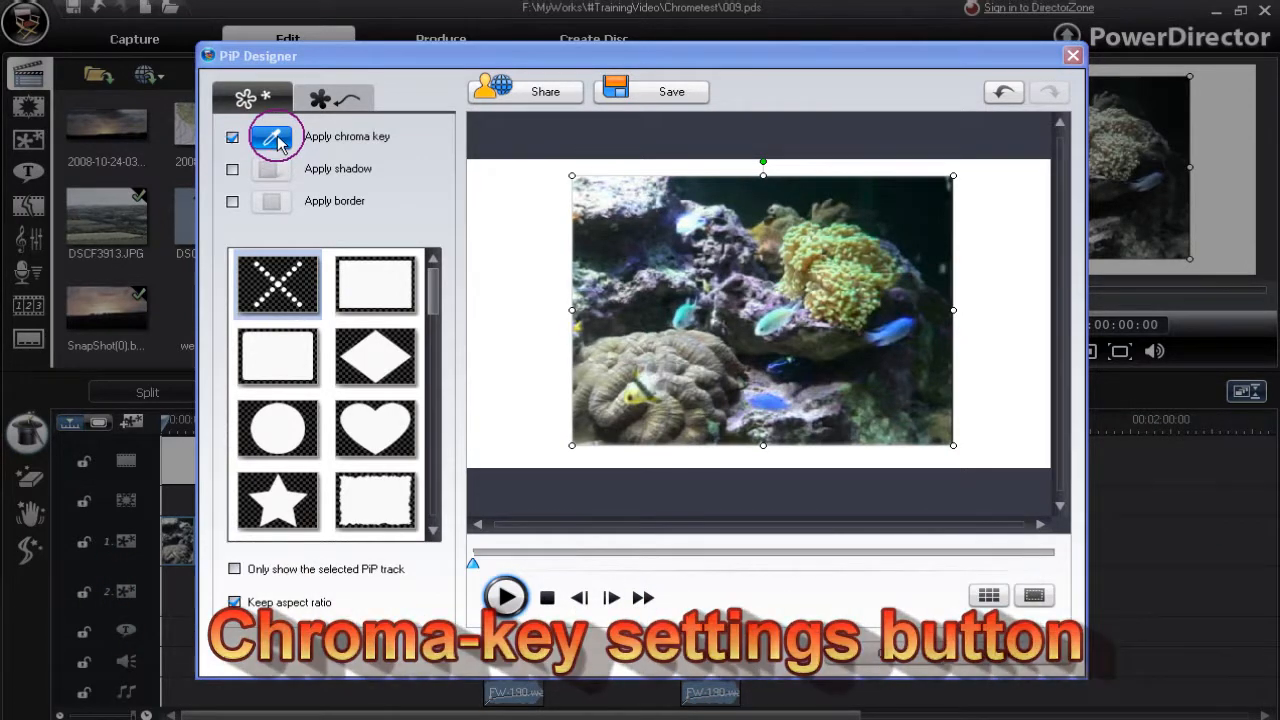
click(272, 139)
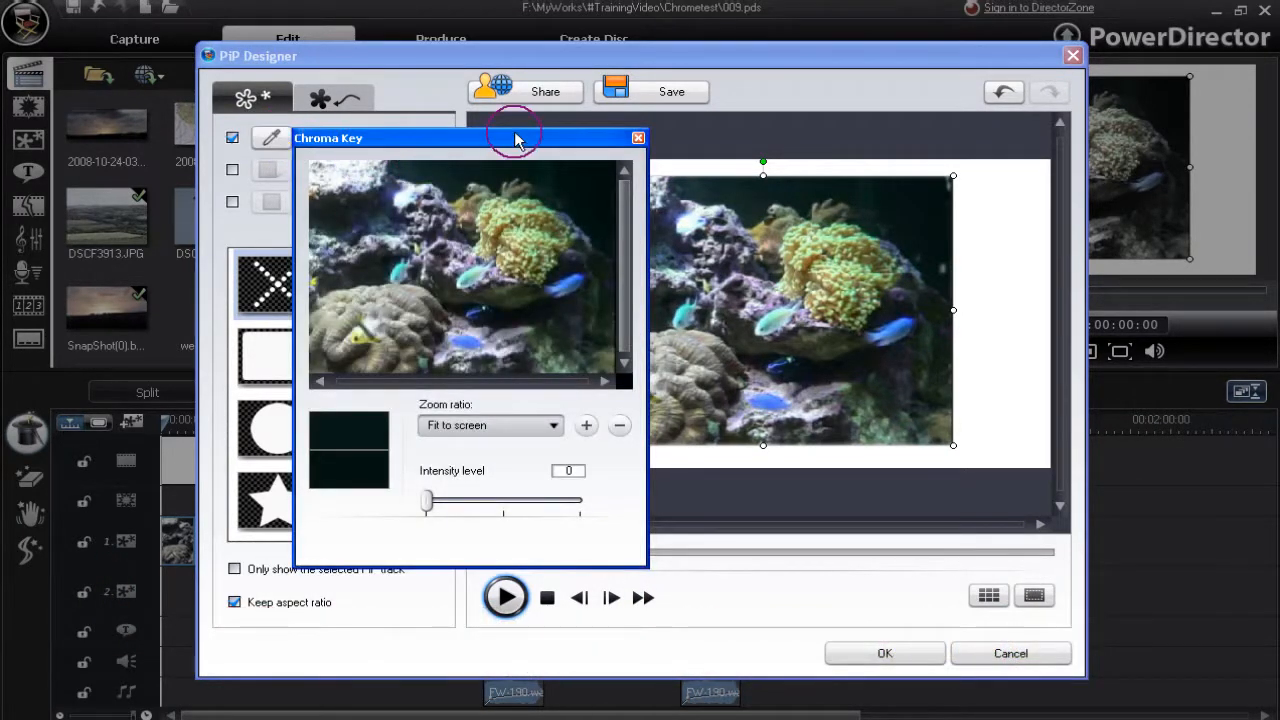
drag(516, 145, 385, 142)
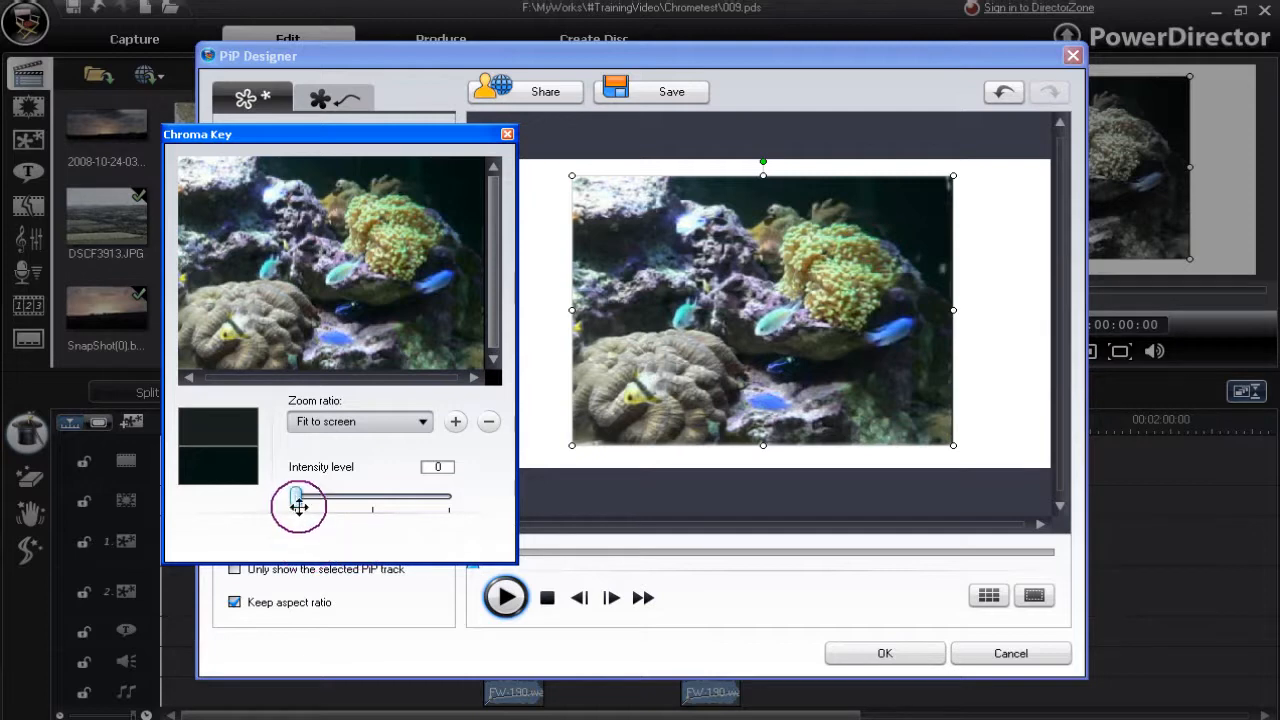
Key out the dark areas of the aquarium clip, trying intensity levels 12 and 16.
mouse_move(297, 505)
mouse_down()
mouse_move(465, 512)
mouse_move(303, 511)
mouse_move(317, 510)
mouse_up()
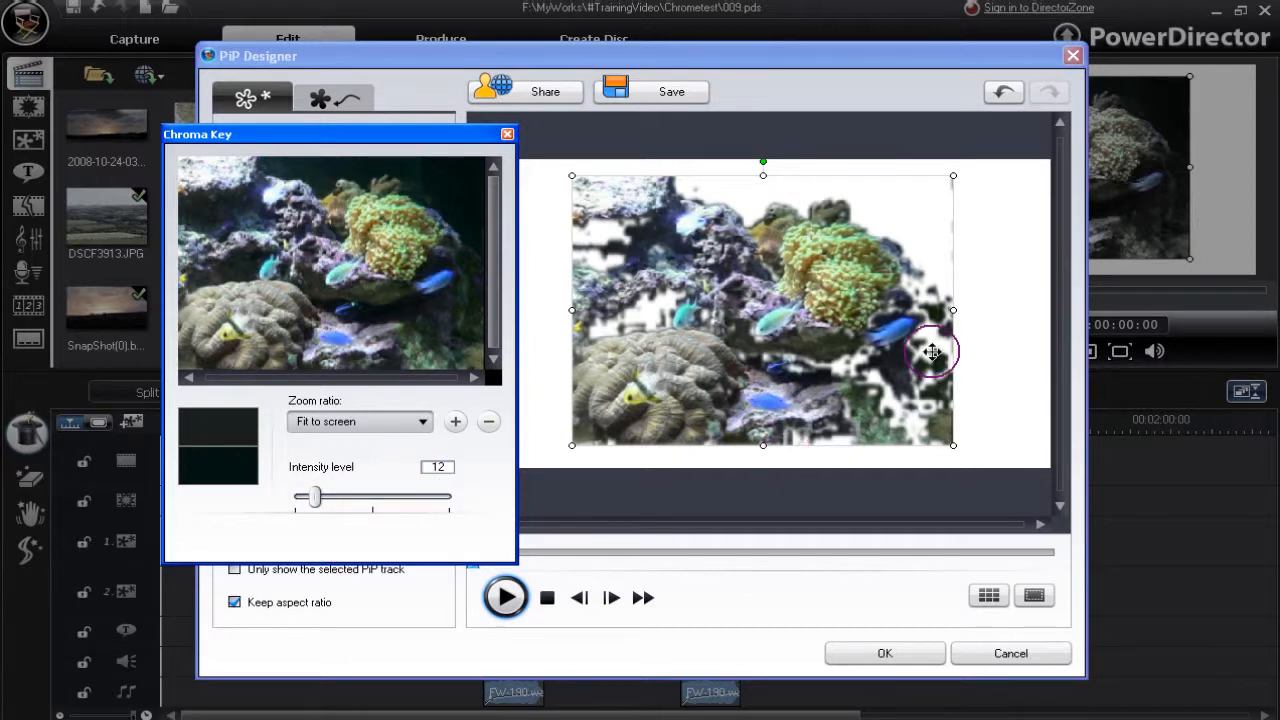
drag(316, 498, 320, 503)
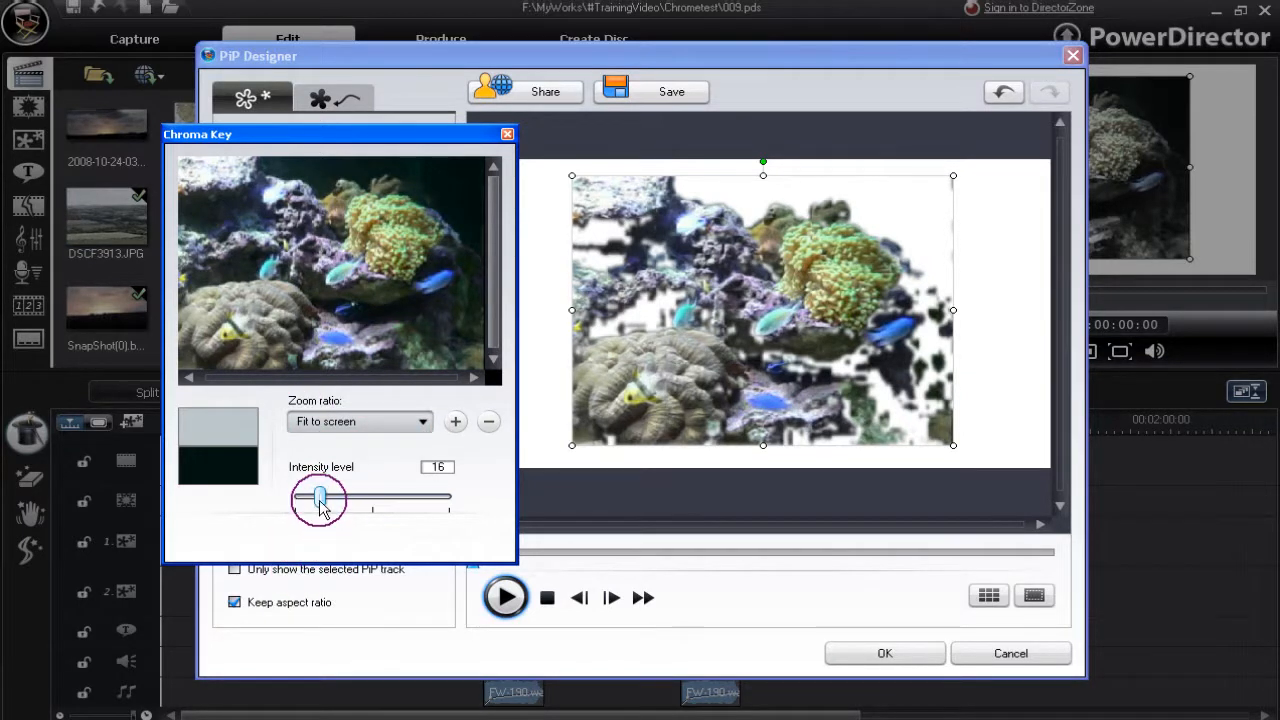
drag(320, 503, 314, 510)
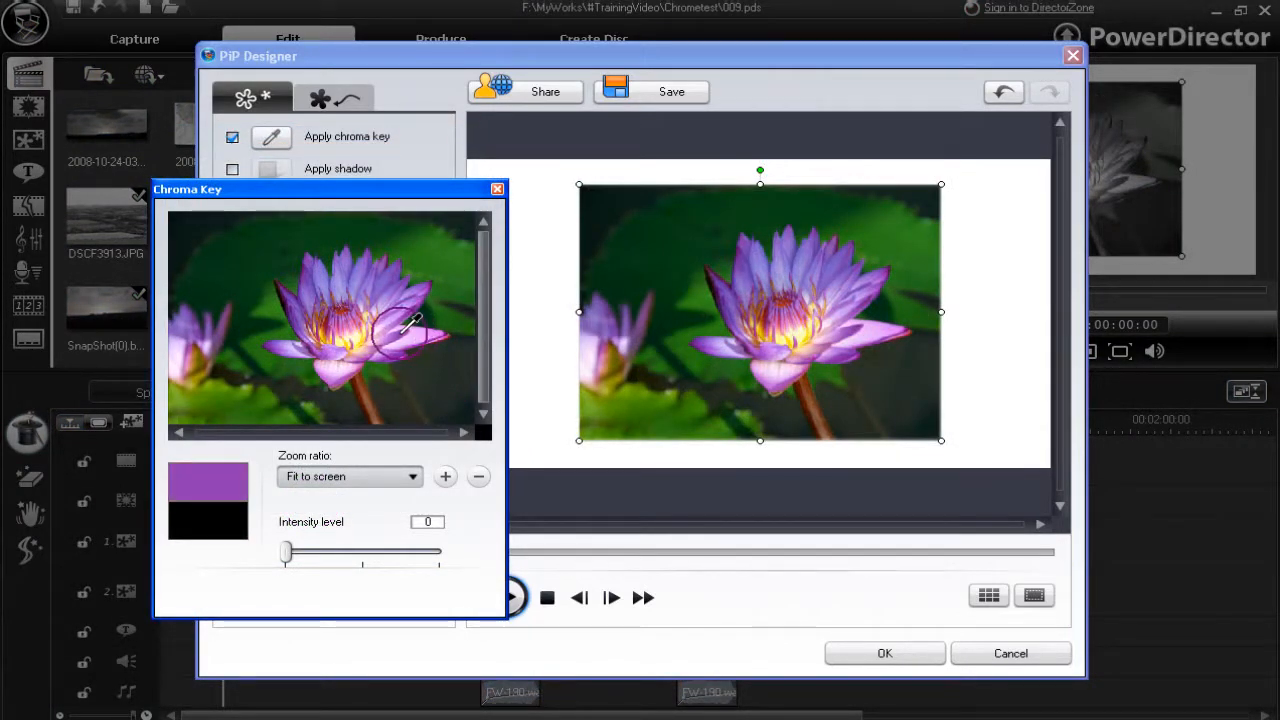
Sample the purple petal as the lily clip's key colour and set the intensity level to 37.
click(403, 326)
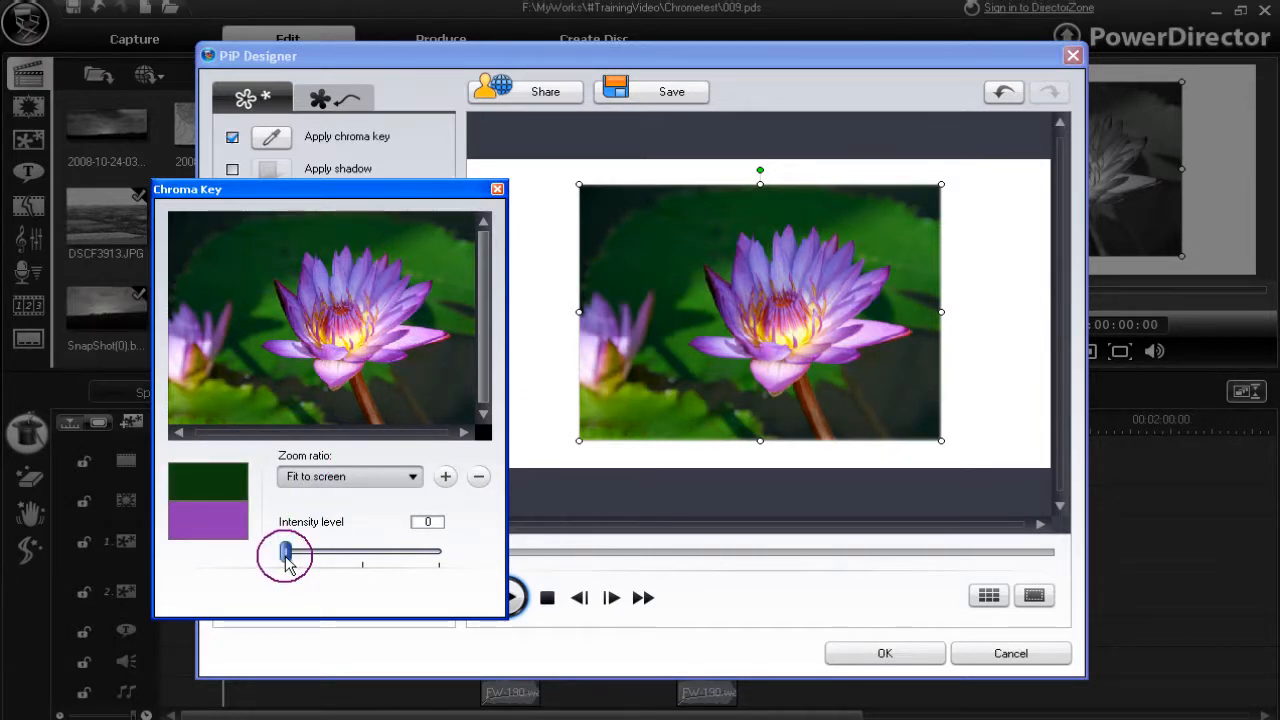
drag(286, 563, 292, 565)
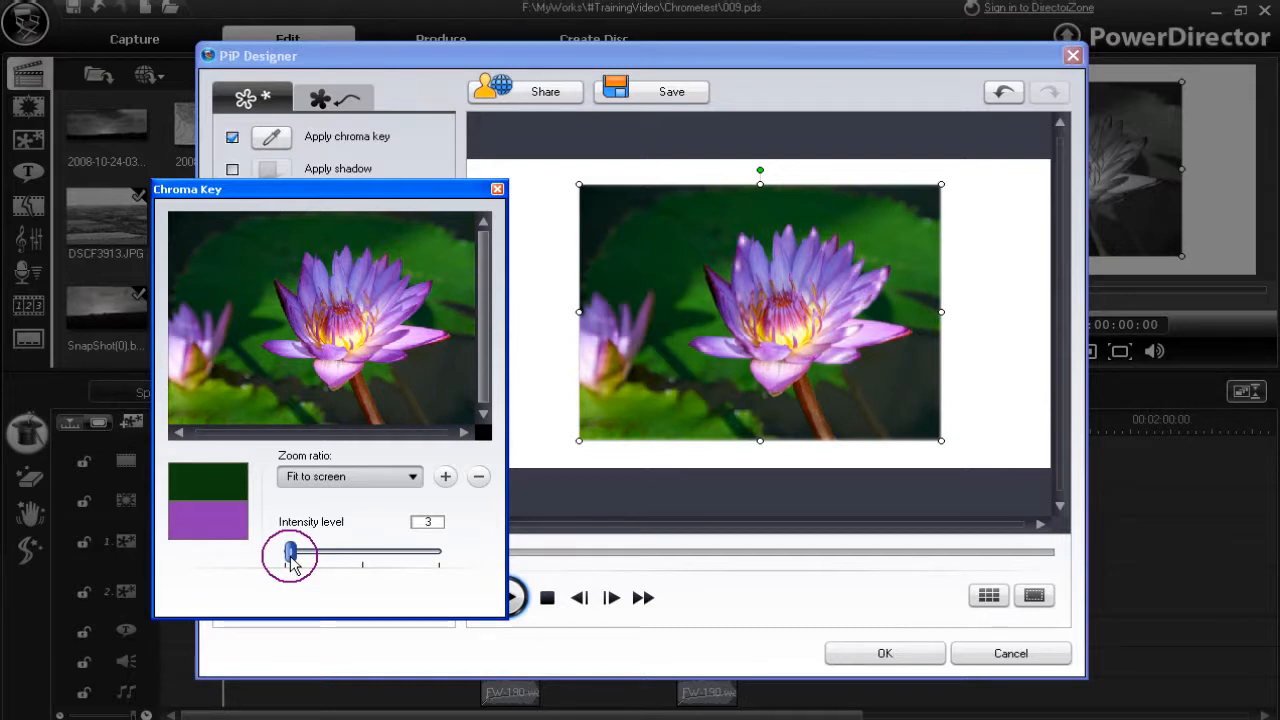
drag(292, 565, 343, 555)
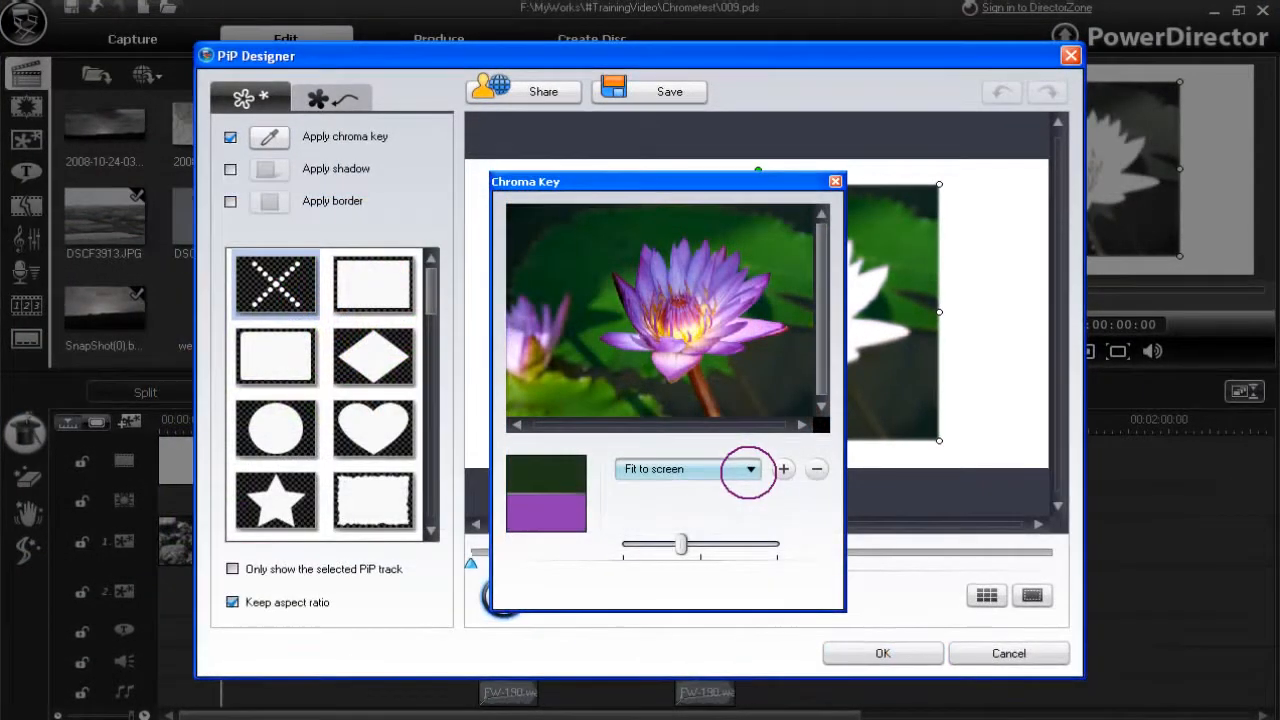
Magnify the lily's chroma key image to 800% and sample a purple petal pixel as the key colour.
click(751, 474)
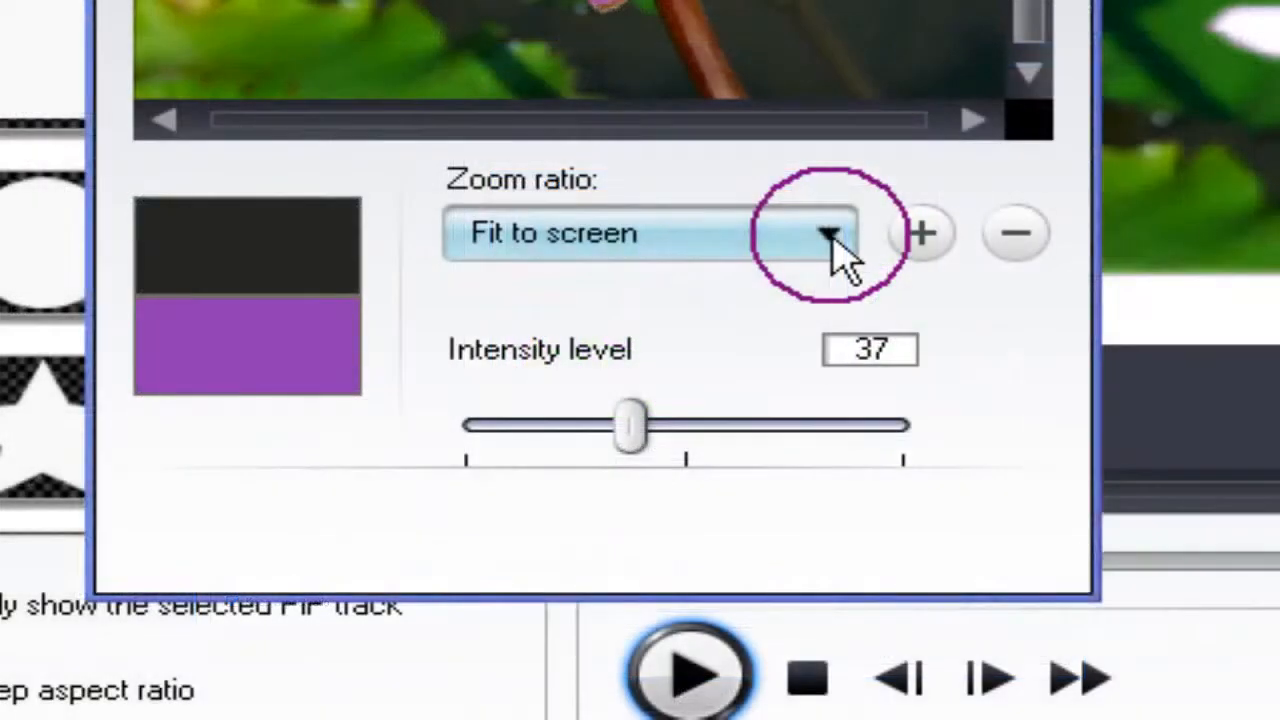
click(755, 475)
drag(851, 366, 850, 412)
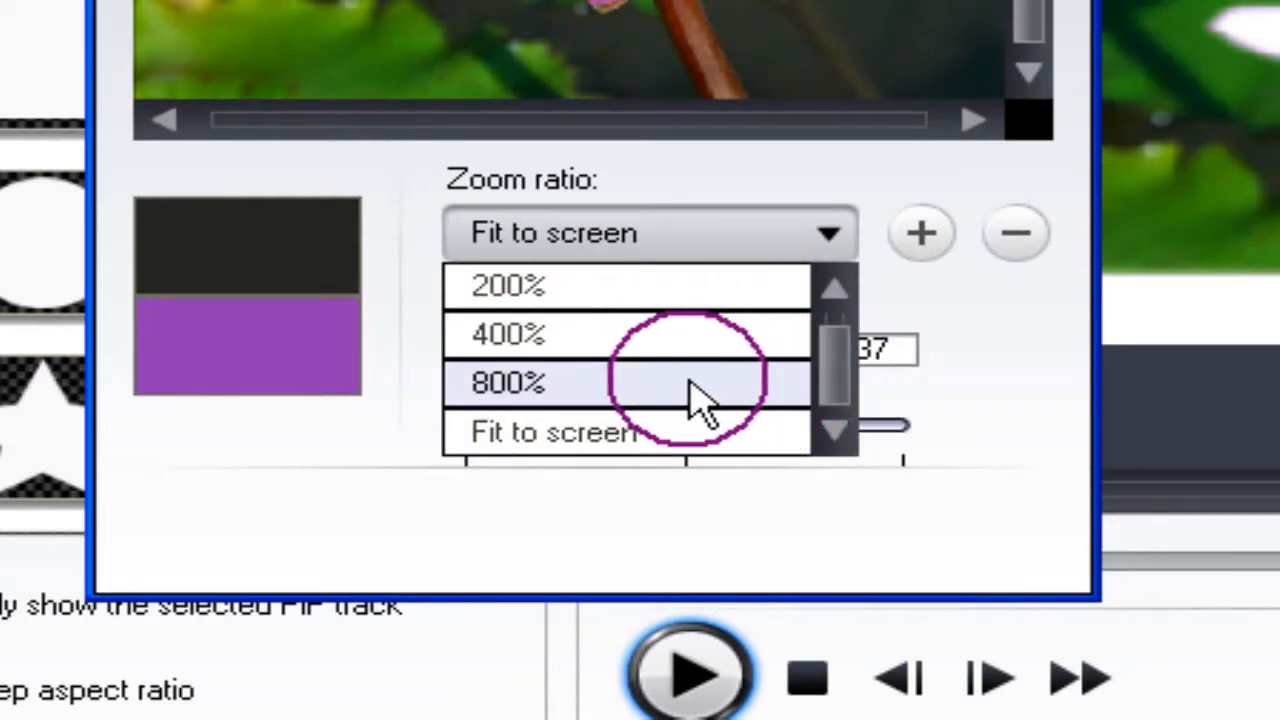
click(697, 385)
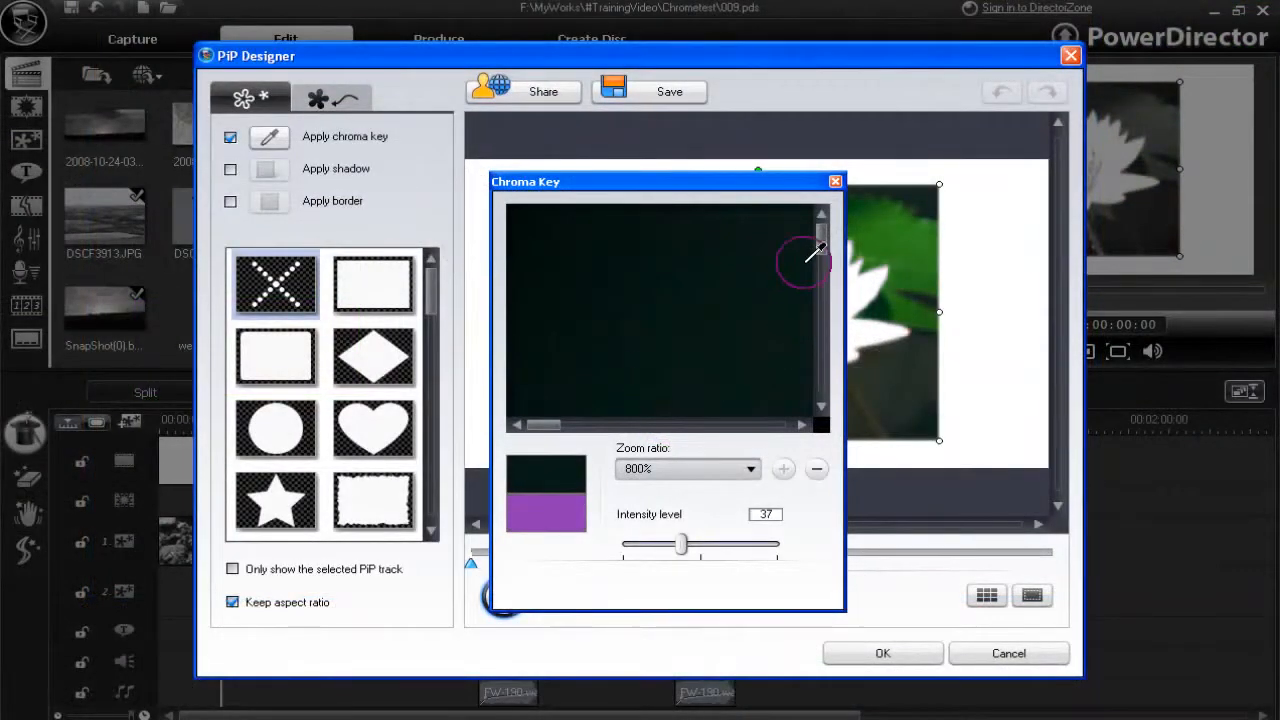
drag(822, 248, 817, 338)
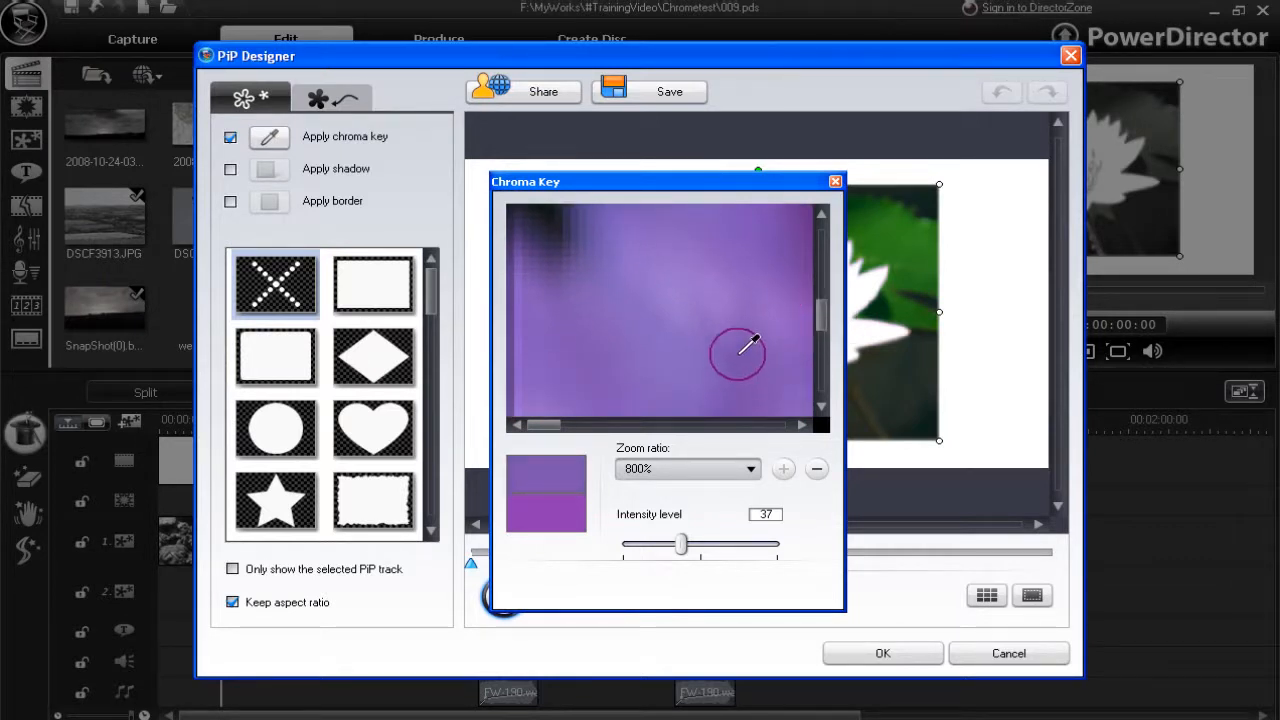
click(679, 267)
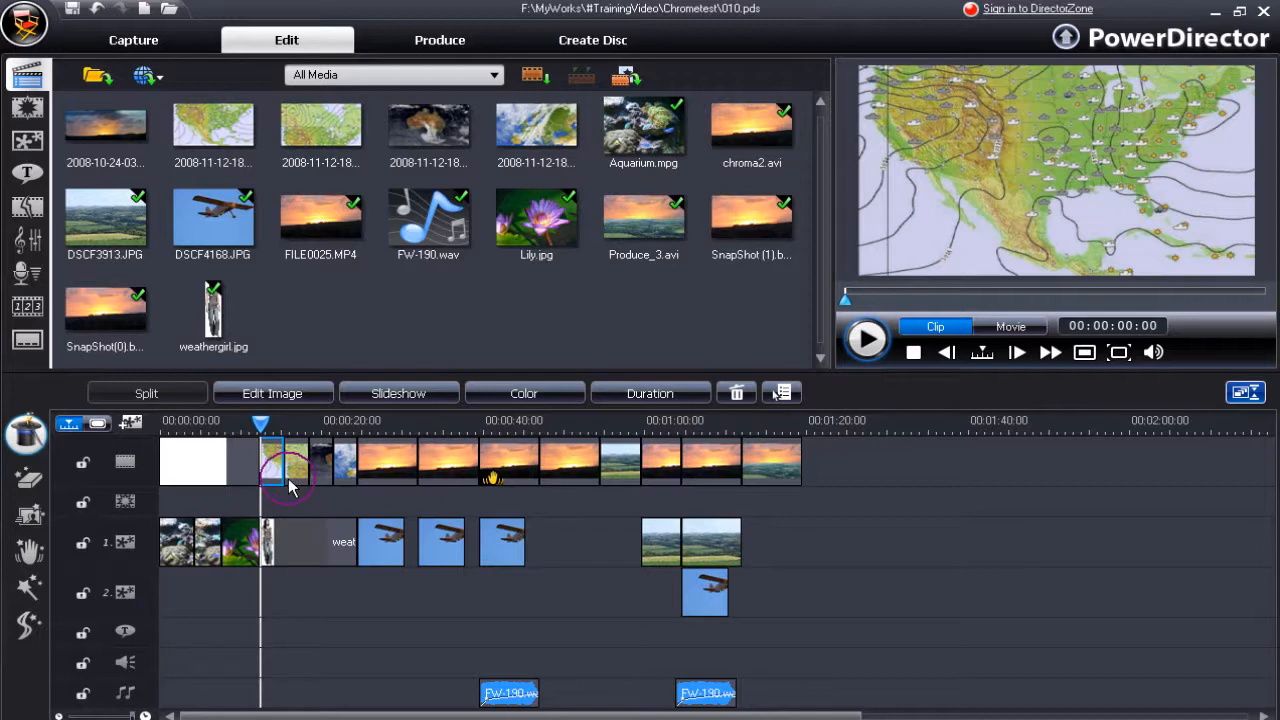
Preview the weather map clips on the main video track that run above the weather girl overlay.
drag(281, 470, 282, 470)
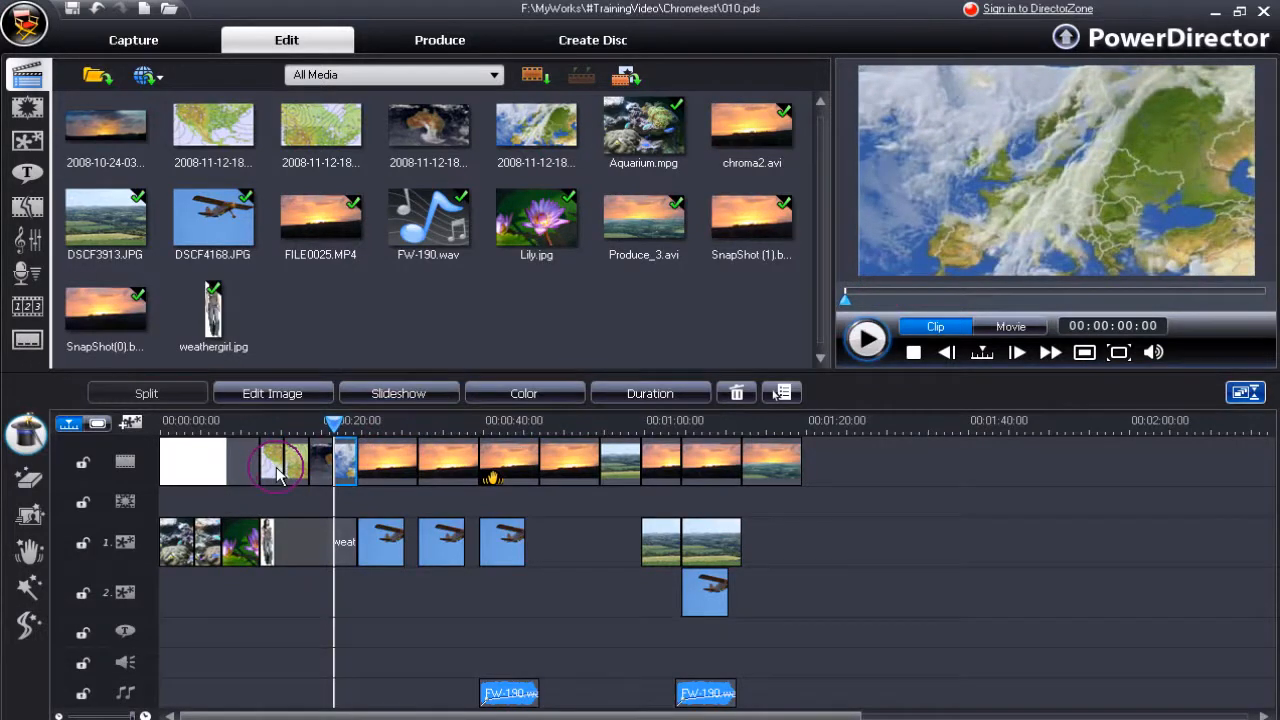
click(278, 474)
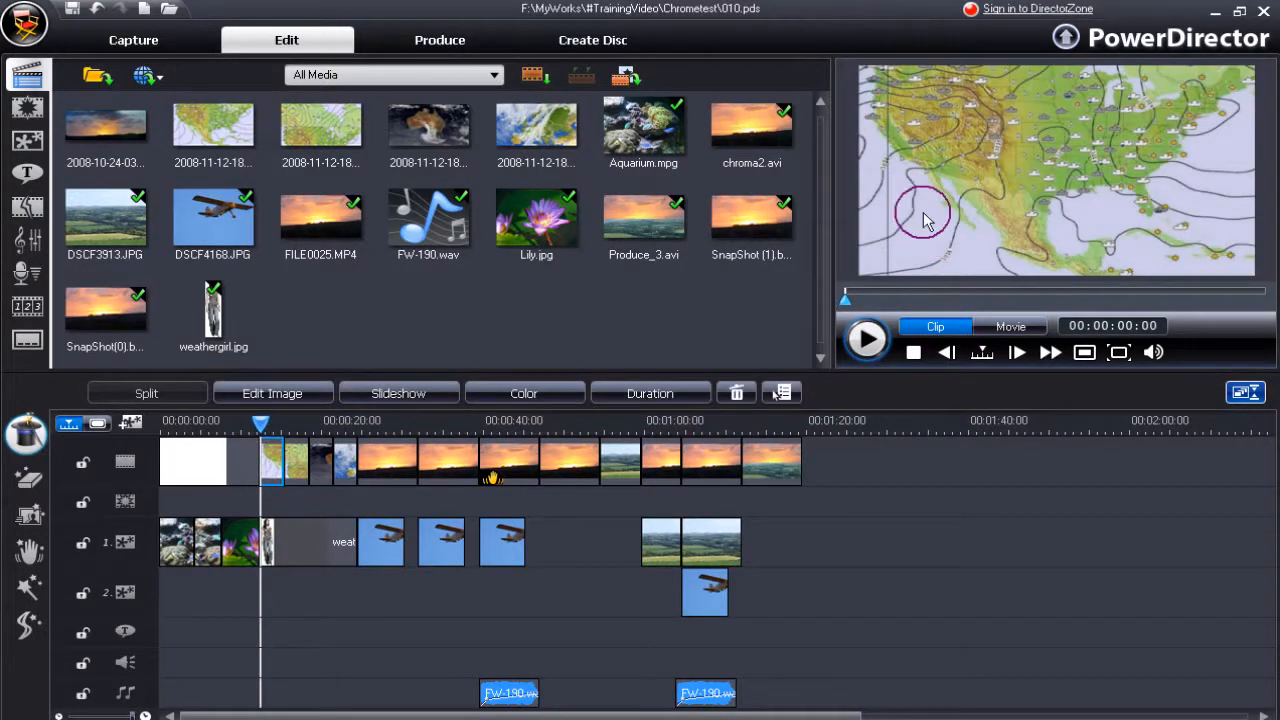
click(297, 553)
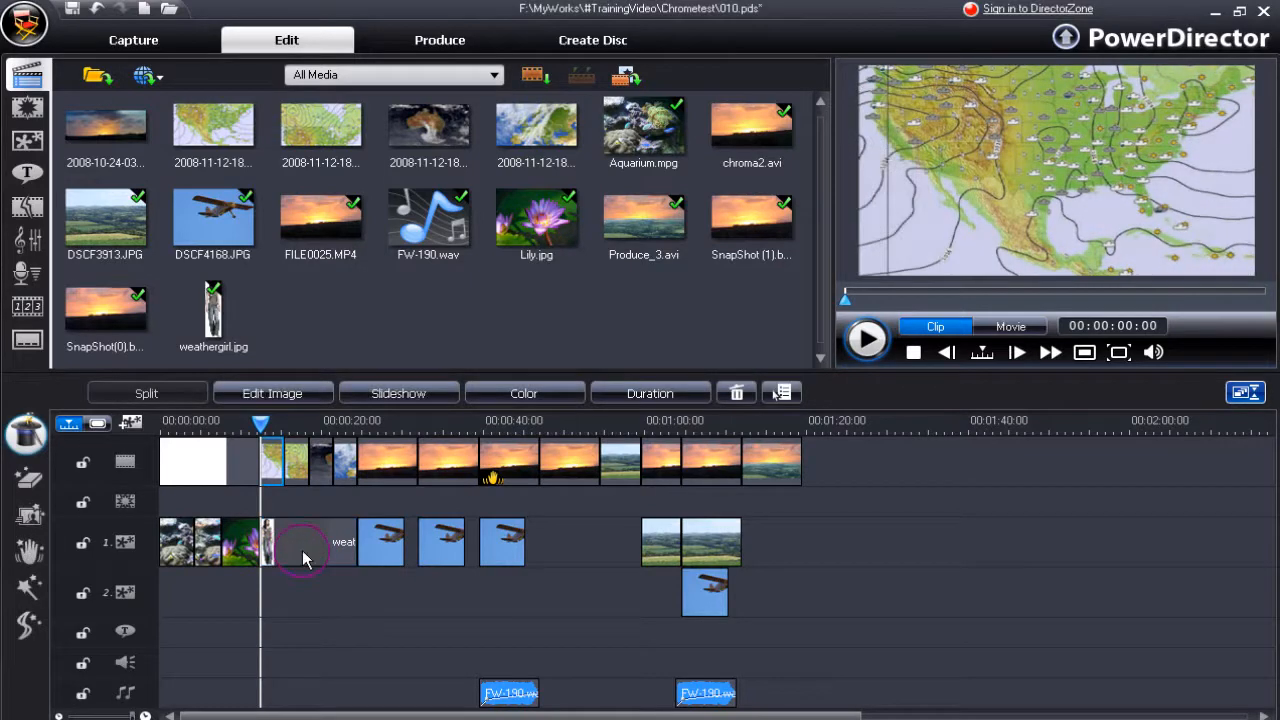
Key out the white background of the weather girl overlay with a chroma key at intensity level 3.
click(305, 558)
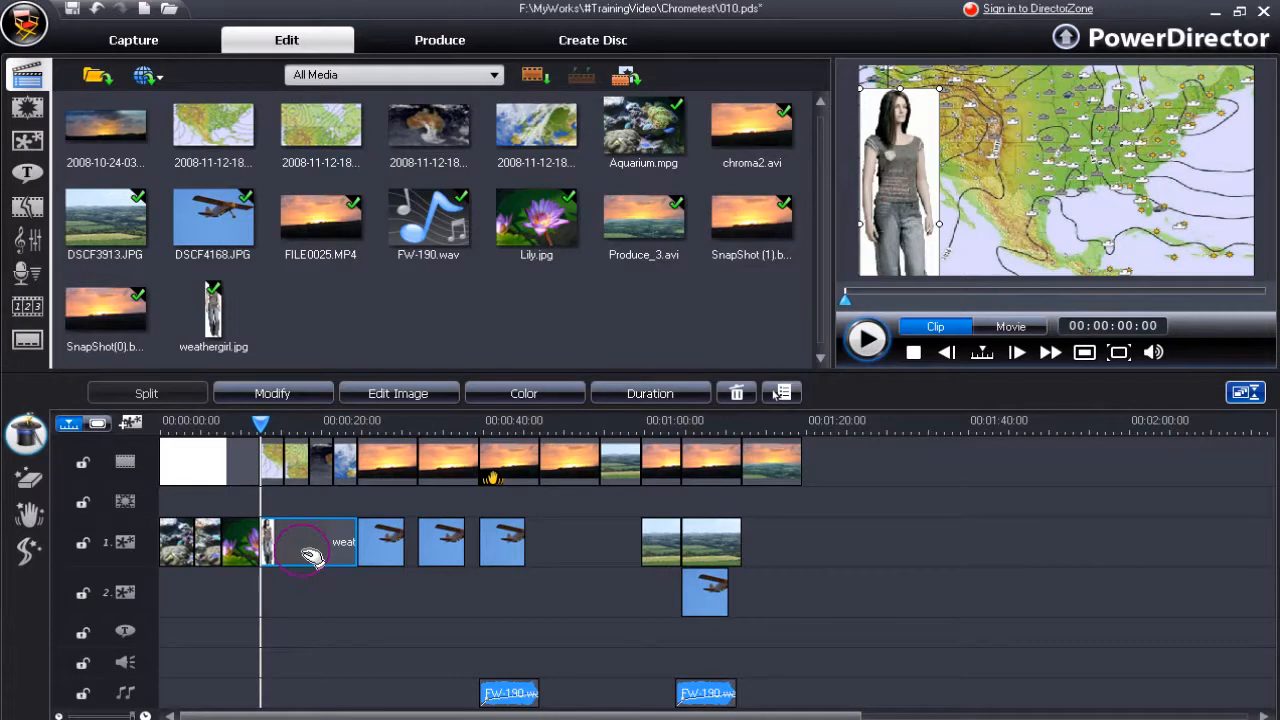
click(273, 393)
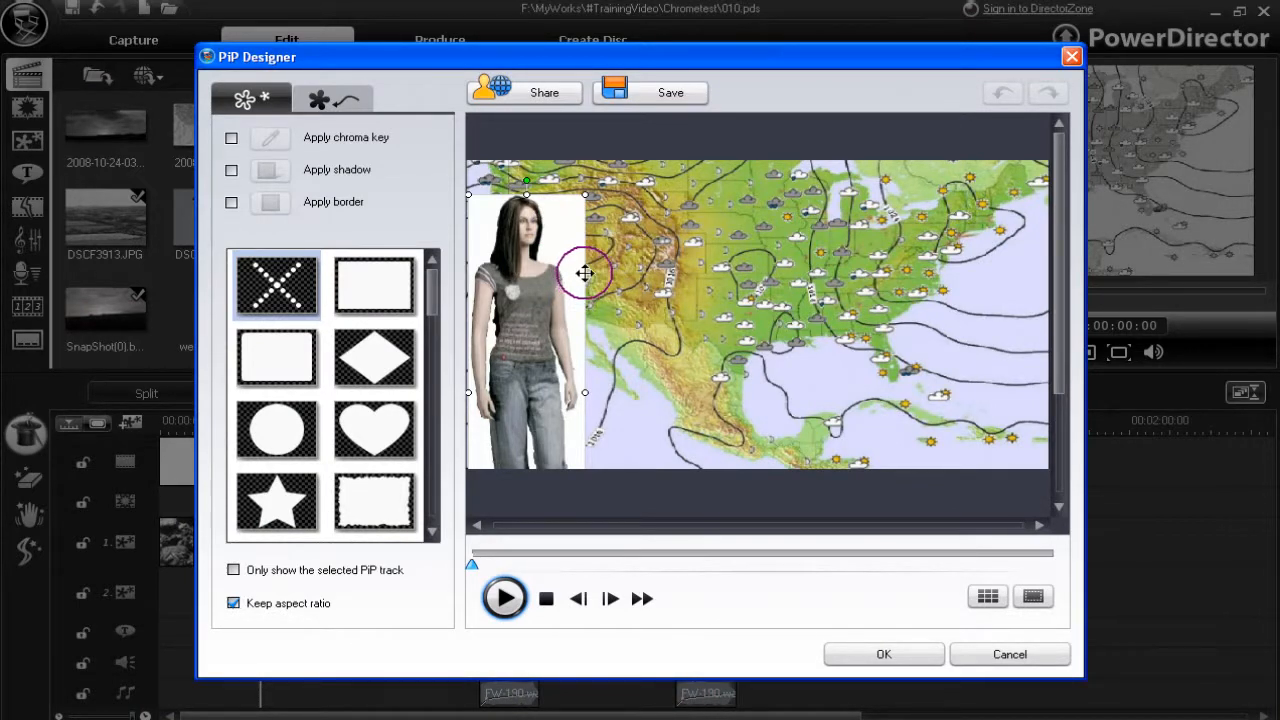
click(231, 139)
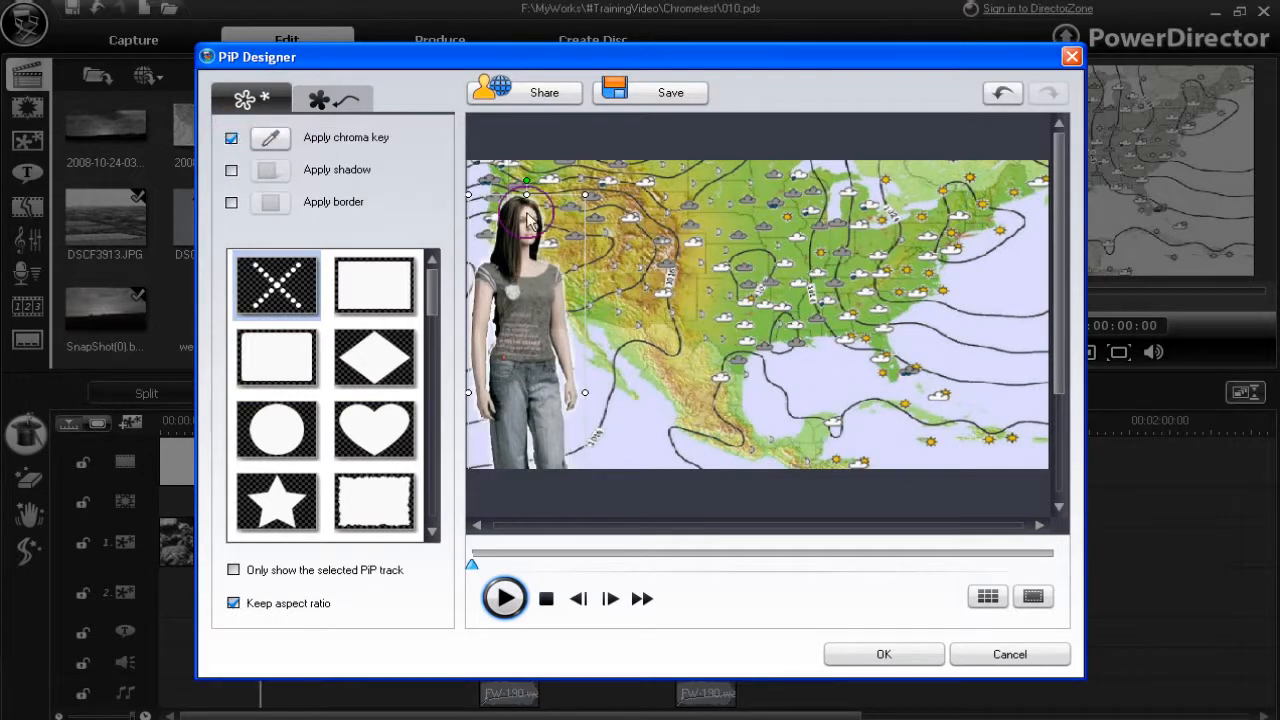
click(272, 141)
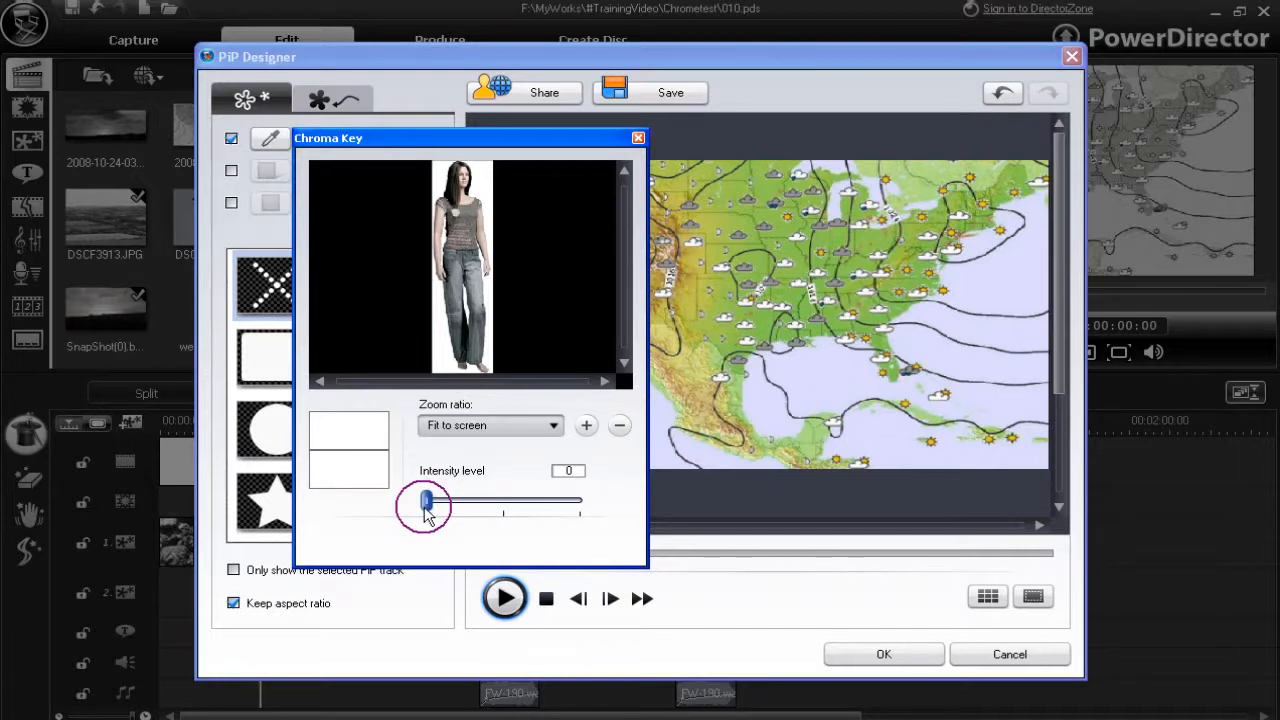
drag(425, 507, 429, 509)
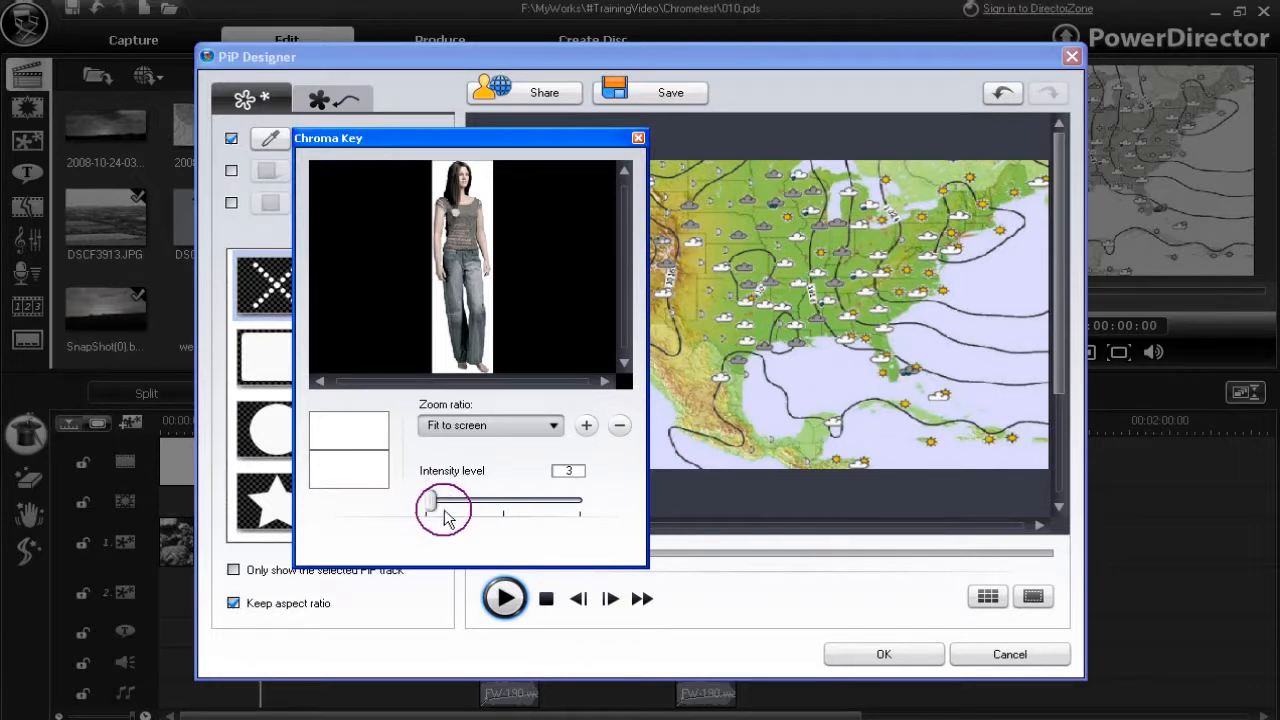
Inspect the keyed weather girl against the map, confirm the overlay changes and scrub through the clip preview.
drag(580, 145, 377, 142)
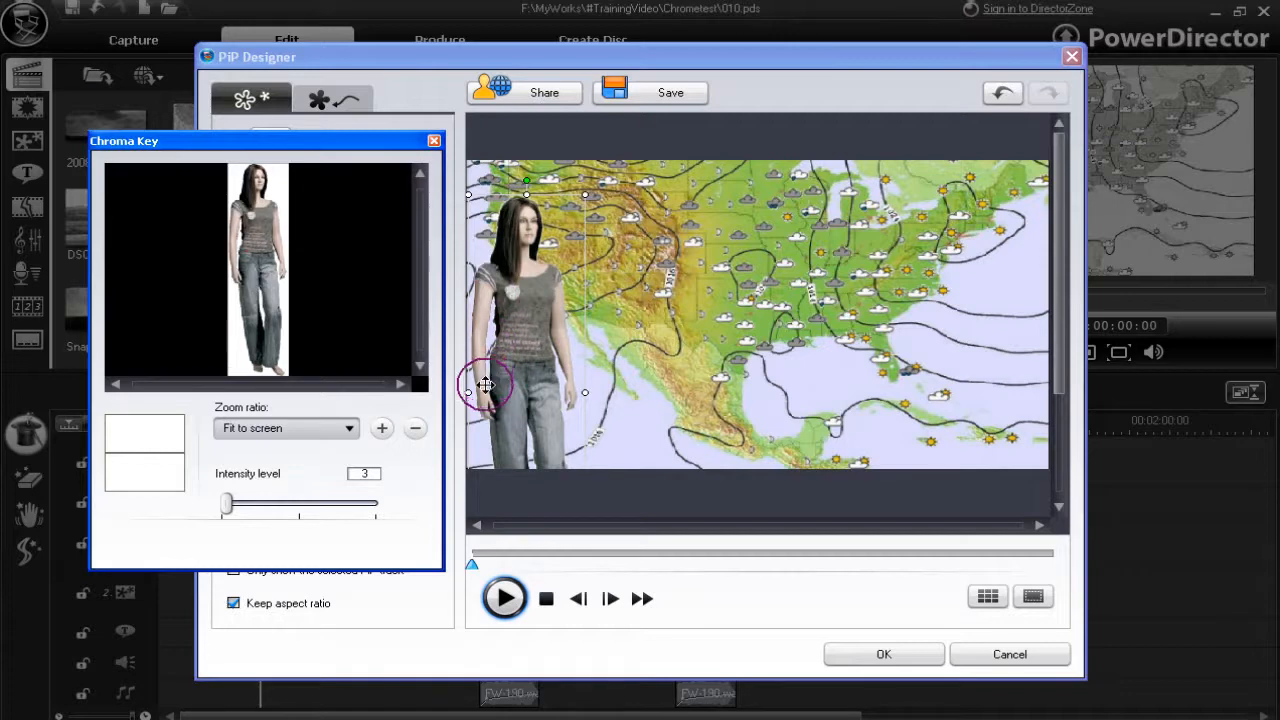
click(434, 140)
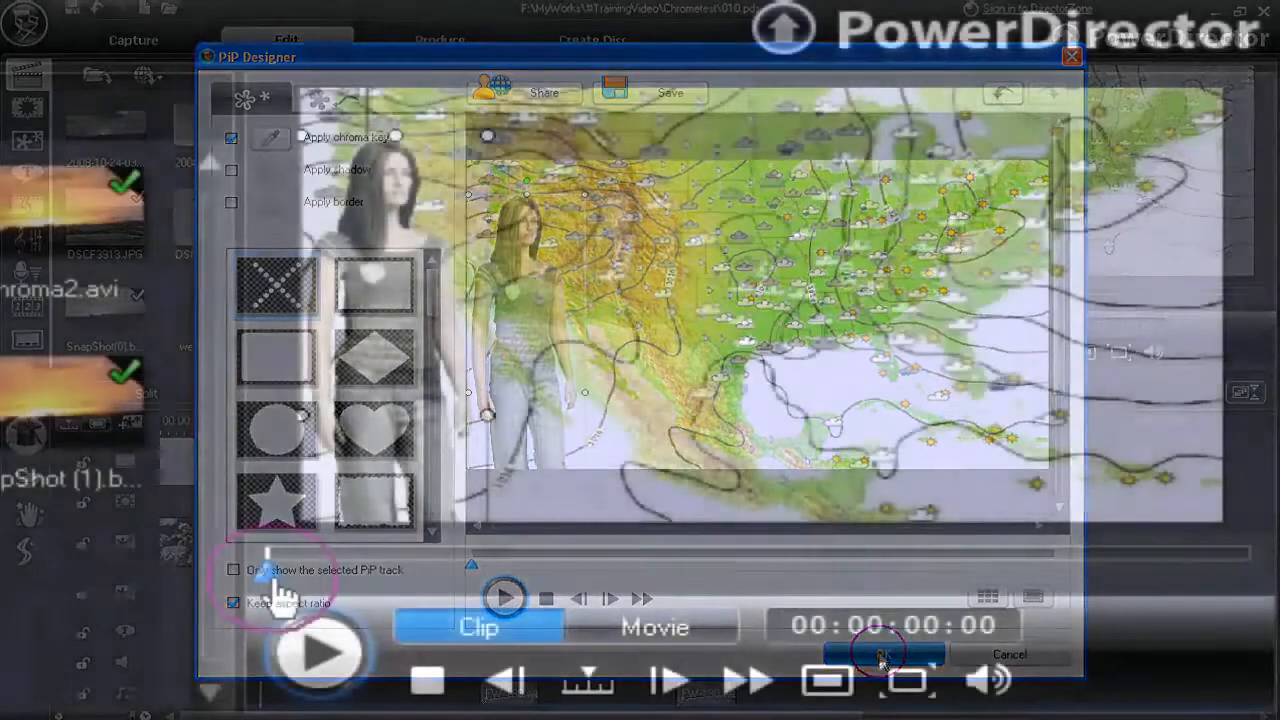
drag(275, 574, 1149, 571)
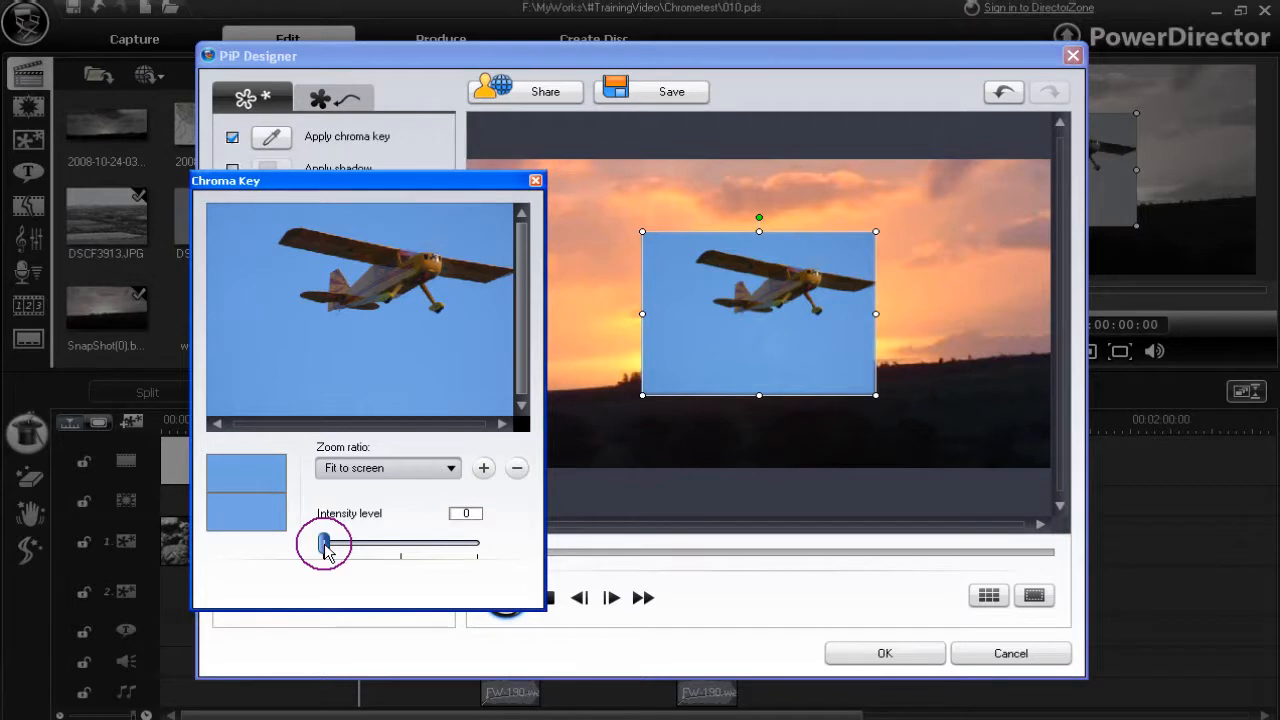
Key out the blue sky behind the first airplane overlay by raising the intensity level above 3.
drag(325, 548, 330, 551)
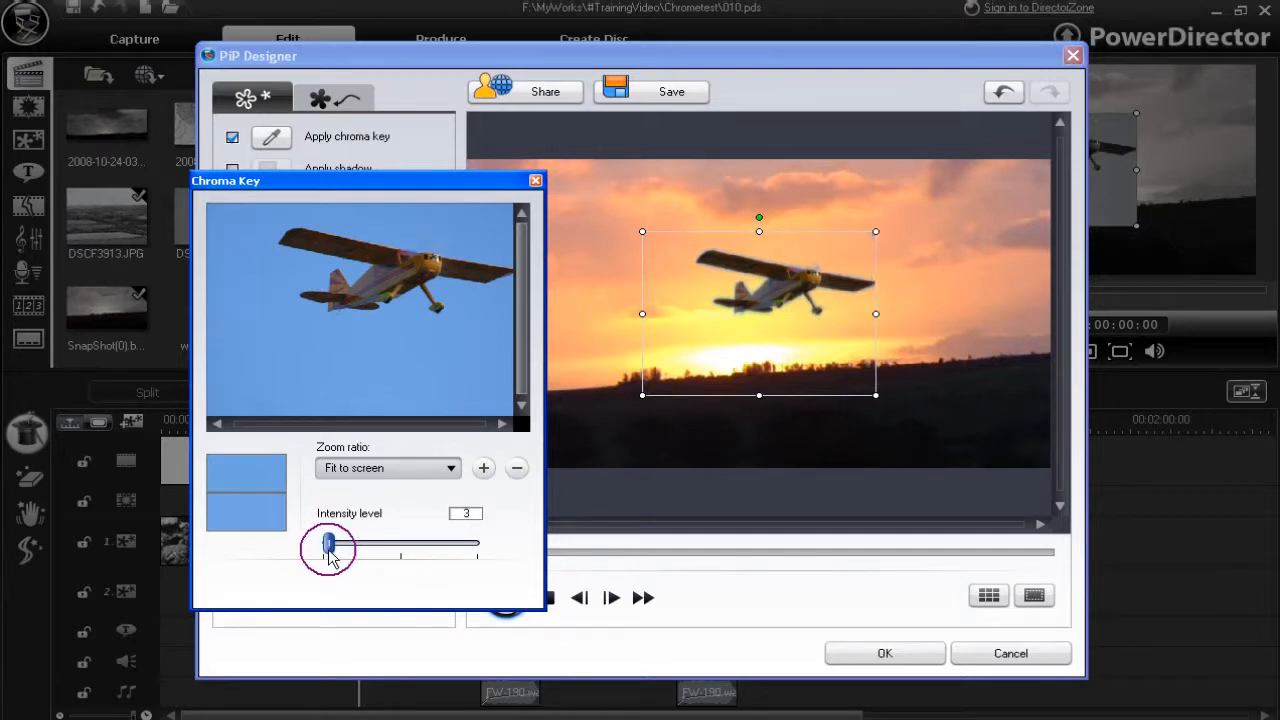
mouse_move(331, 556)
mouse_down()
mouse_move(374, 556)
mouse_move(339, 557)
mouse_up()
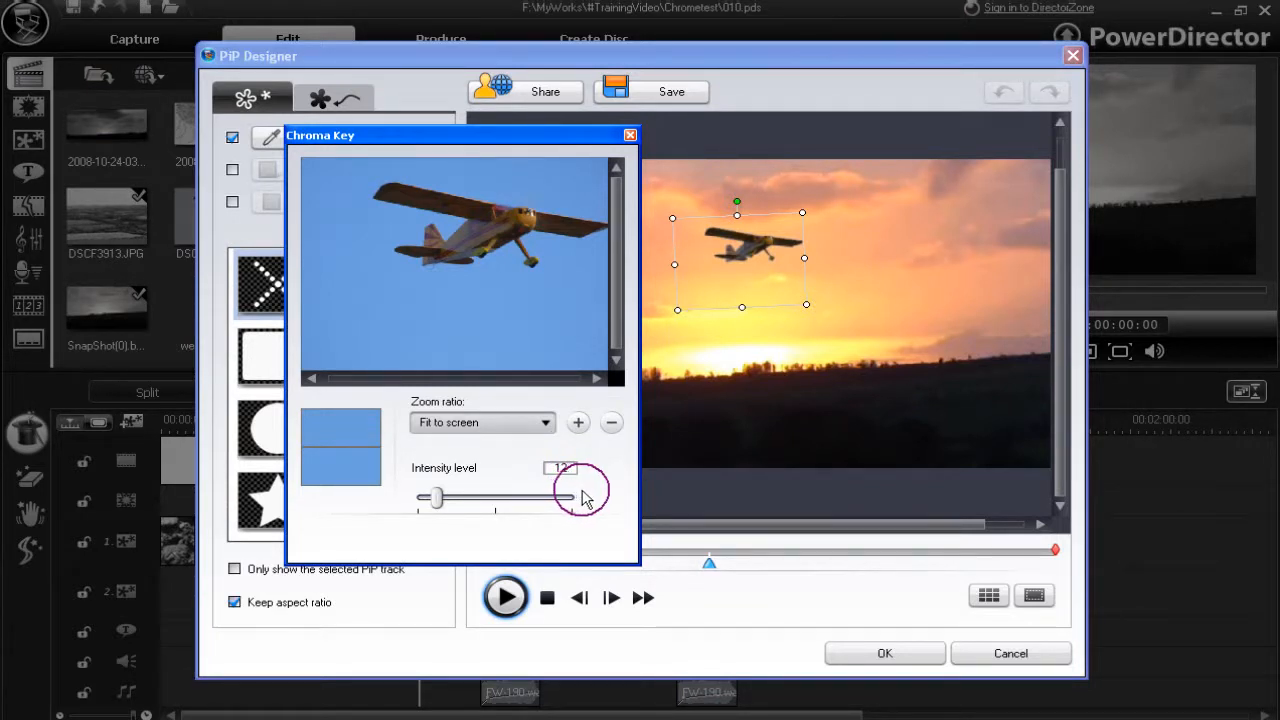
Close the second airplane clip's chroma key settings and scrub through its motion path to the end.
click(630, 135)
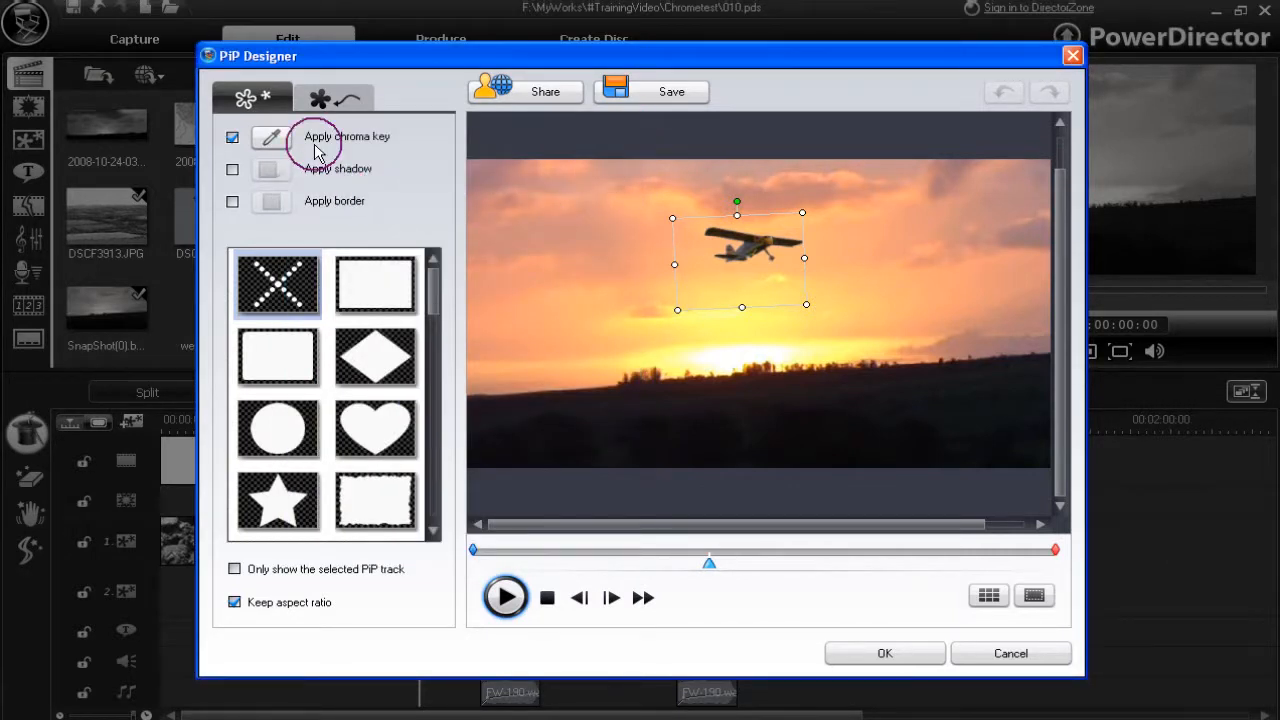
click(337, 100)
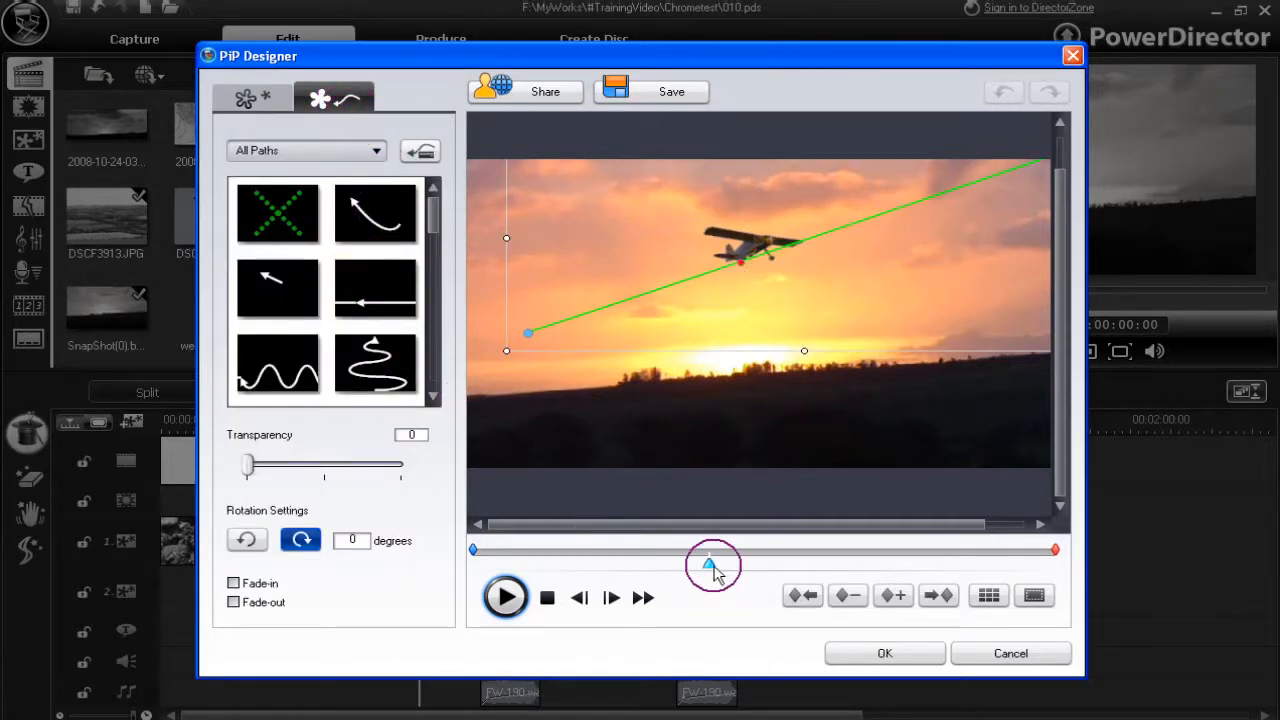
mouse_move(708, 566)
mouse_down()
mouse_move(470, 590)
mouse_move(1048, 532)
mouse_up()
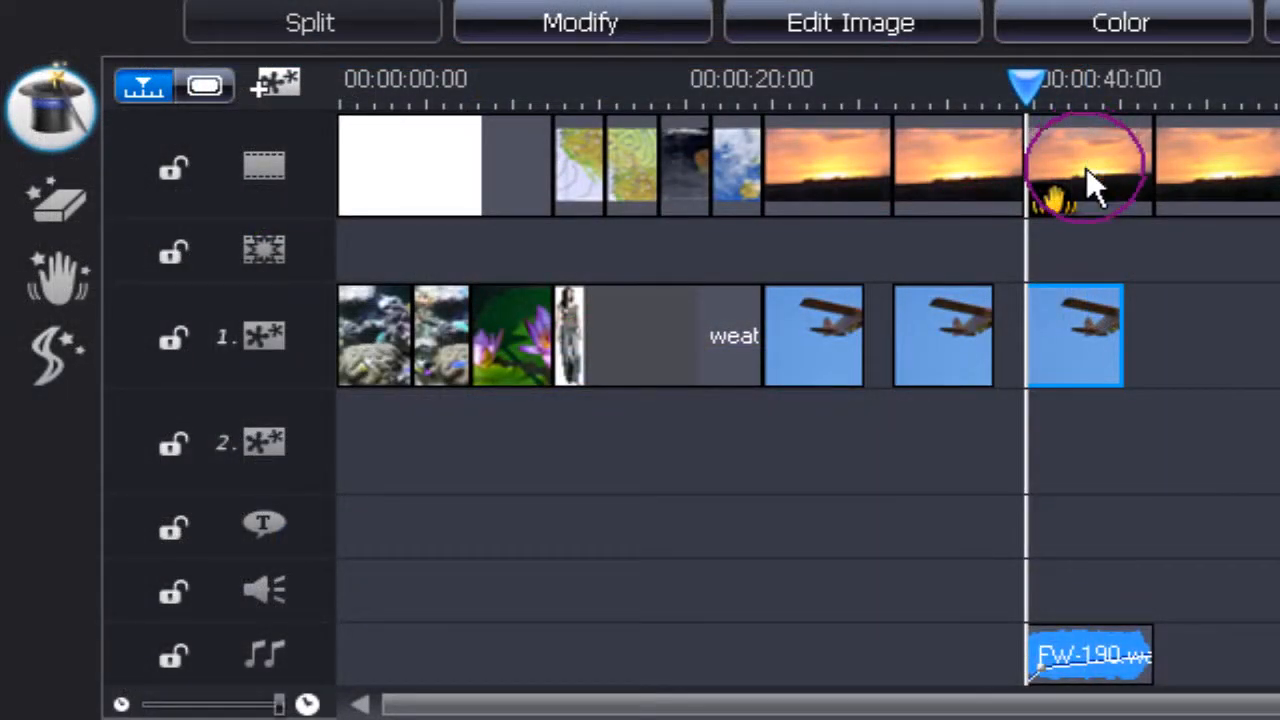
Select the third airplane overlay and point out the FW-190 audio clip beneath it on the timeline.
click(1064, 338)
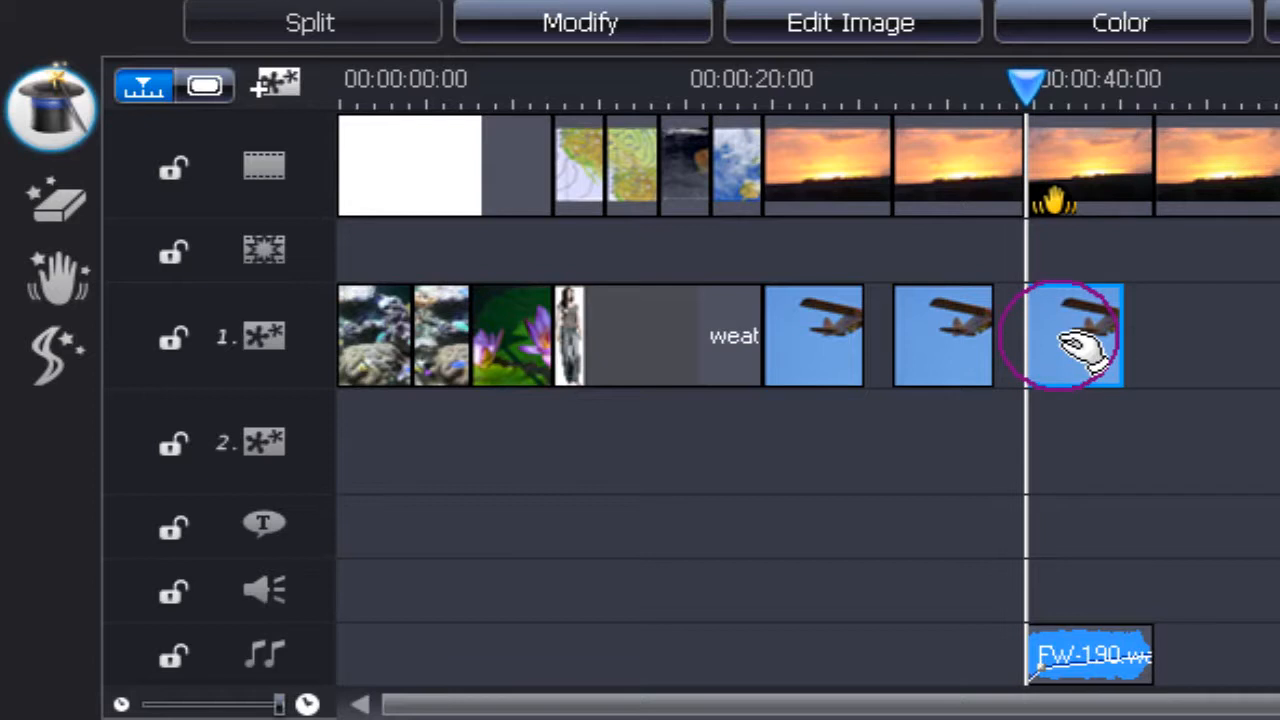
click(1085, 665)
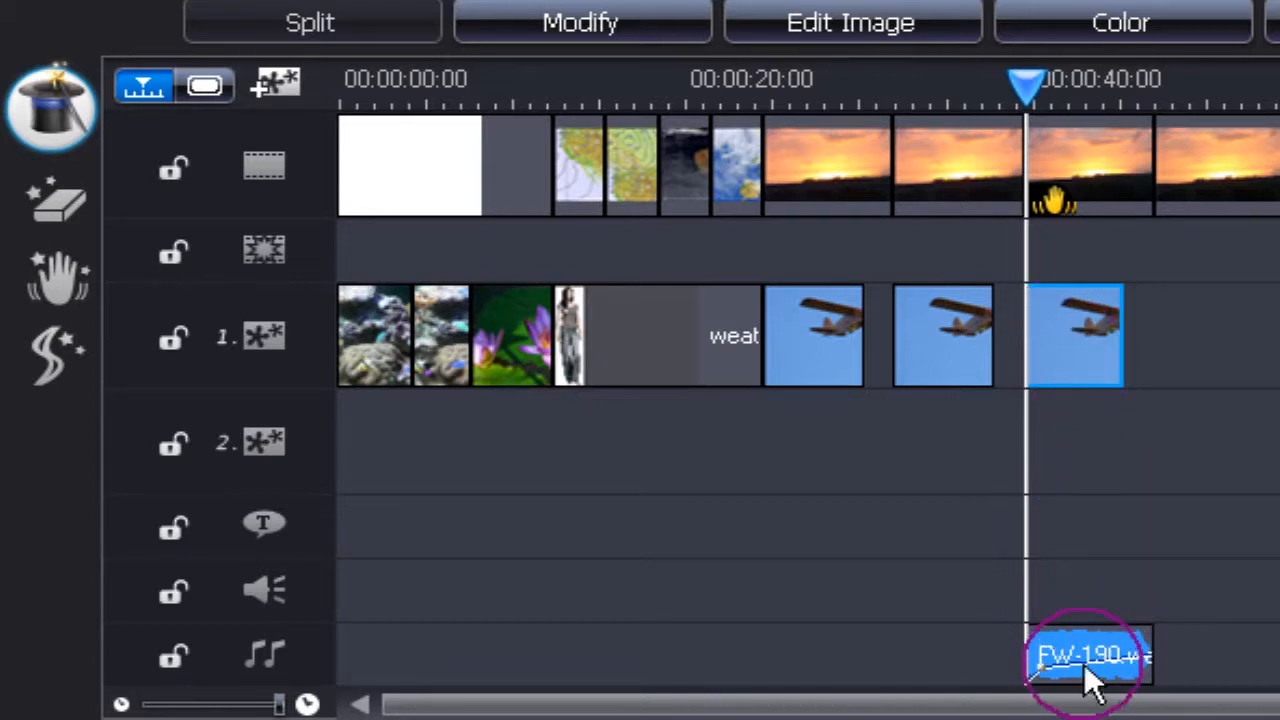
click(1082, 345)
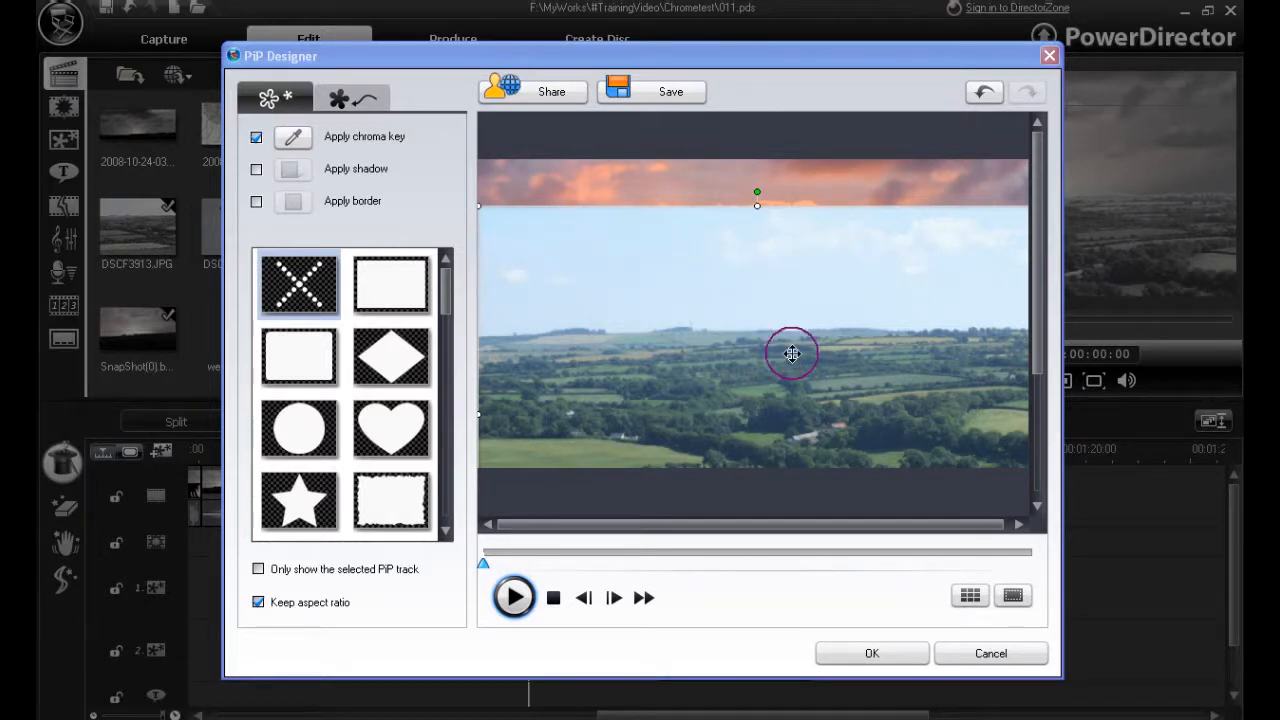
Key out the pale blue sky of the countryside overlay by sampling its colour and setting the intensity level to 5, keeping the composite preview uncovered.
click(294, 140)
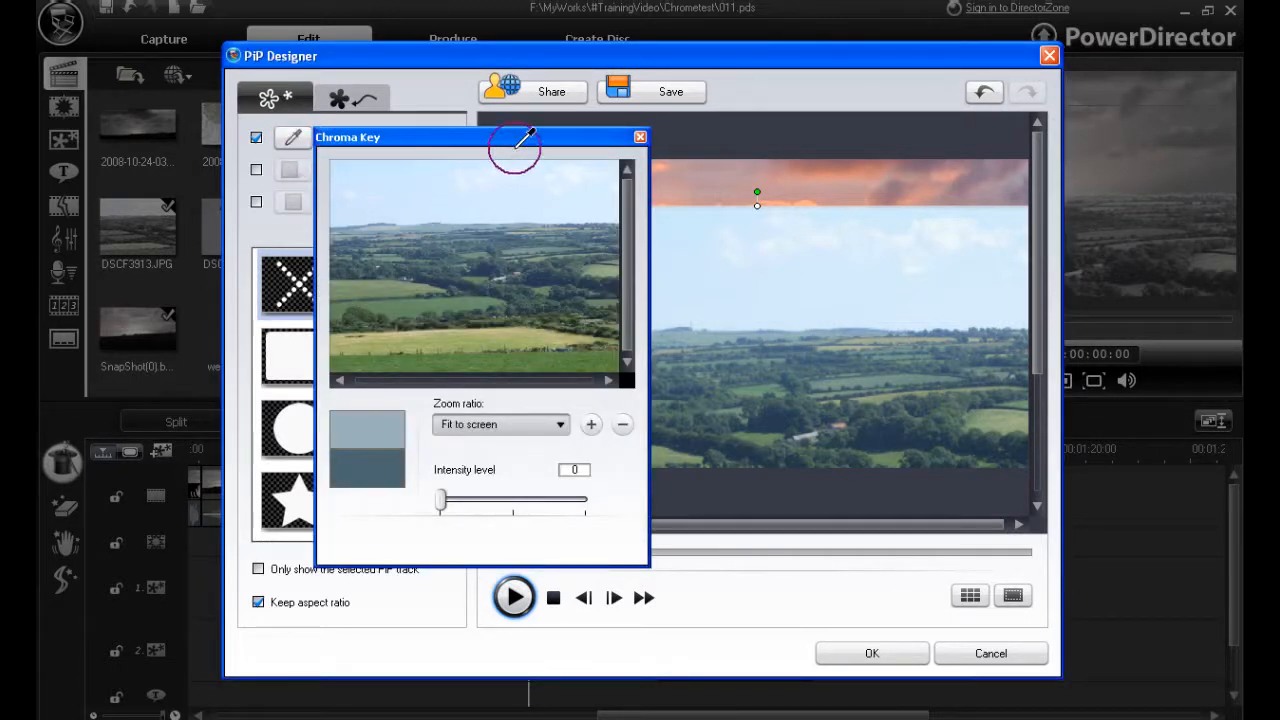
click(486, 201)
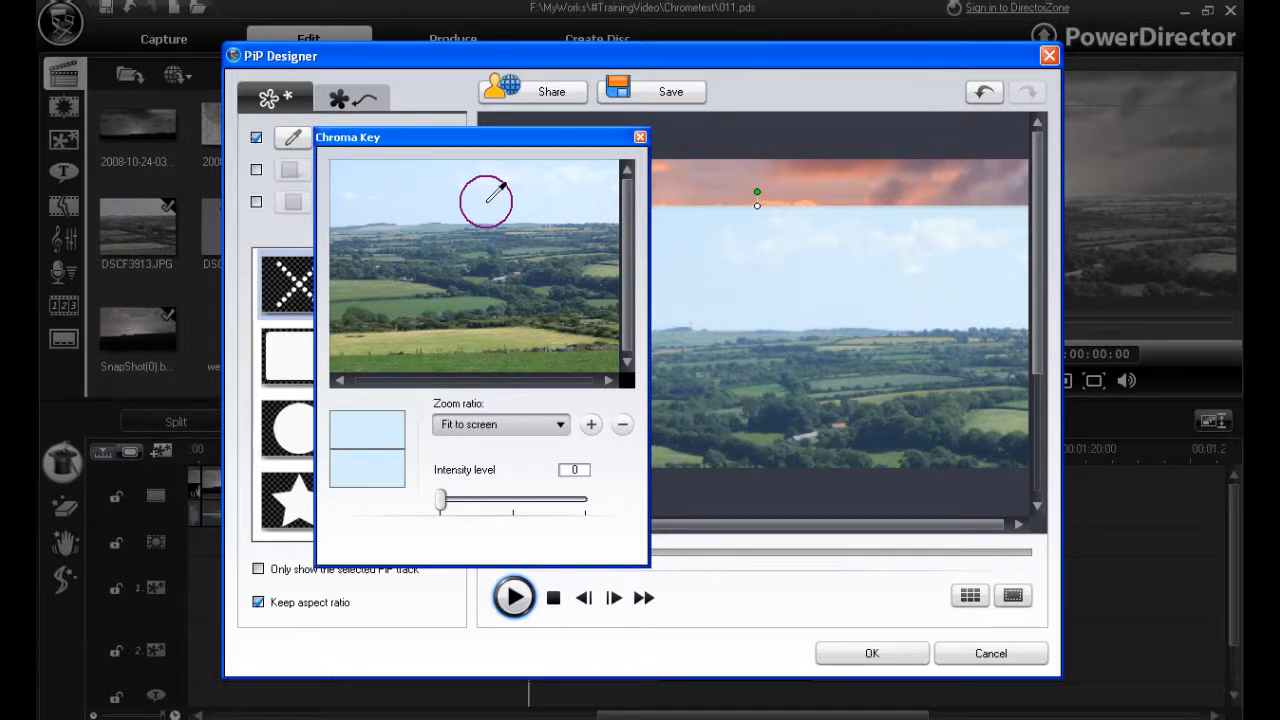
drag(520, 145, 375, 154)
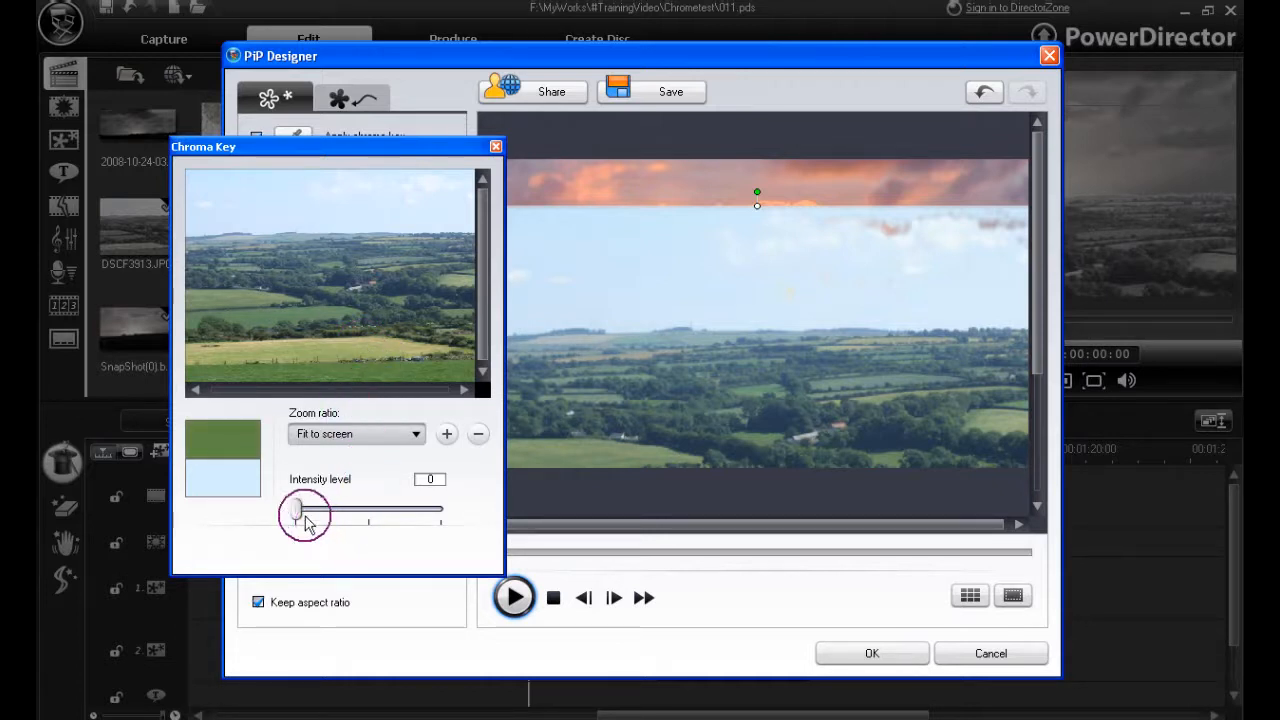
drag(296, 515, 310, 522)
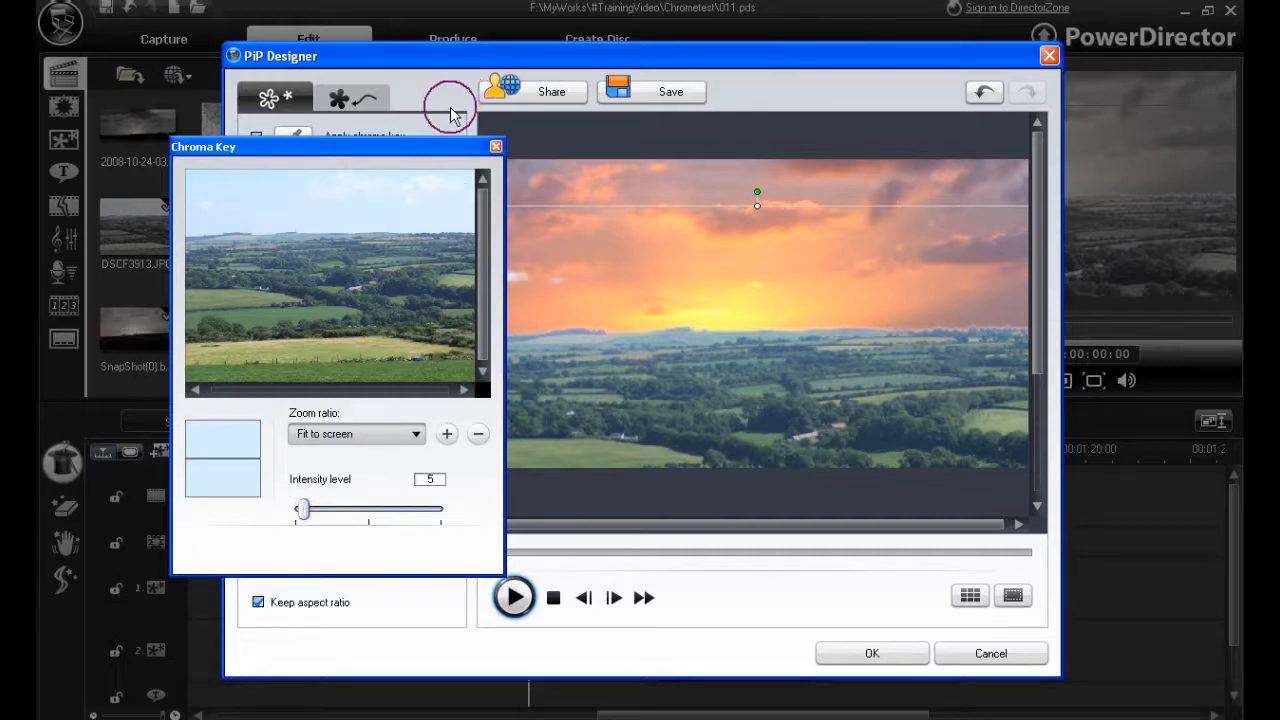
drag(434, 146, 373, 149)
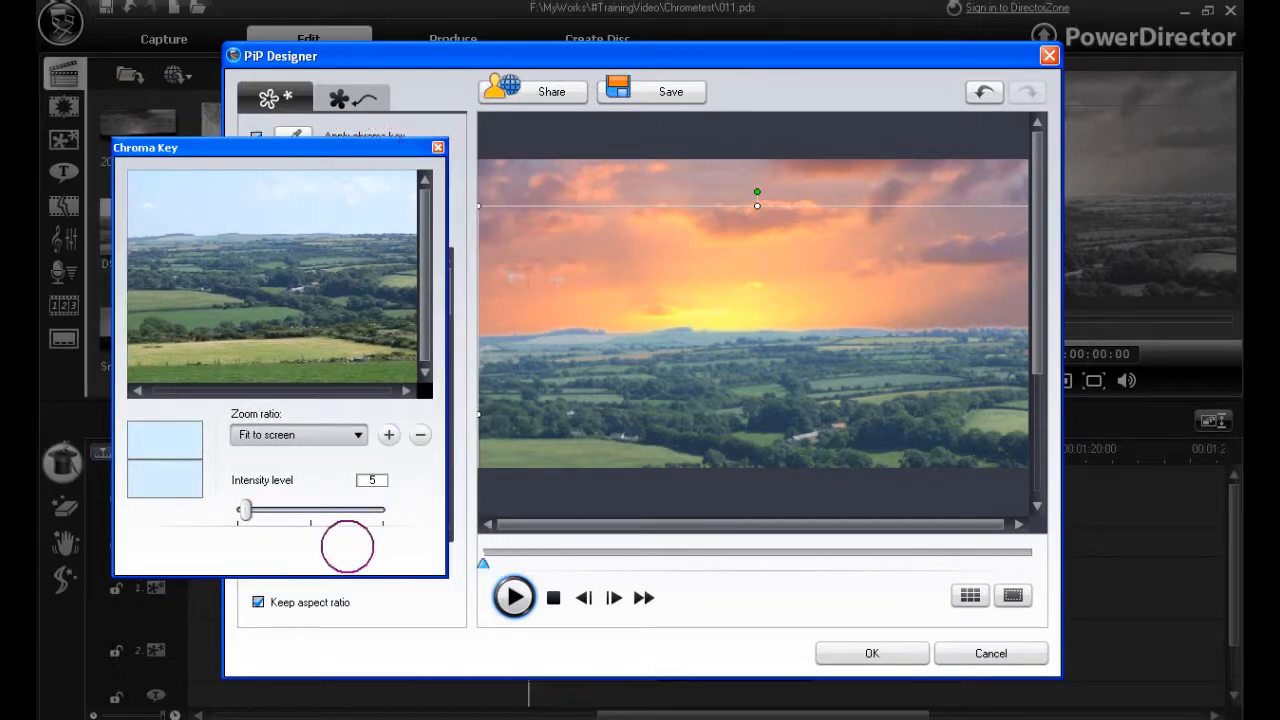